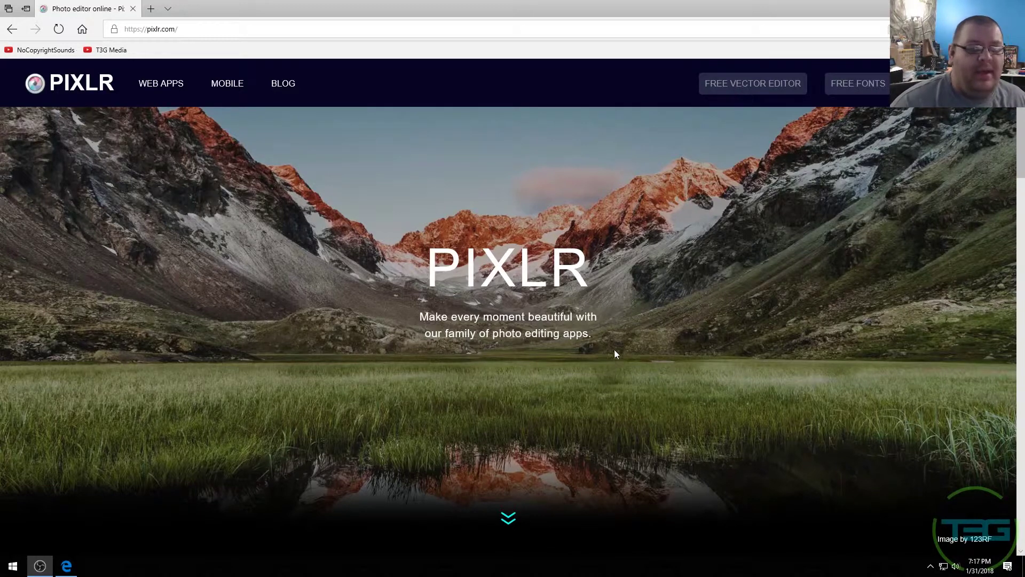
View the Pixlr mobile apps page and return to the Pixlr homepage.
click(677, 321)
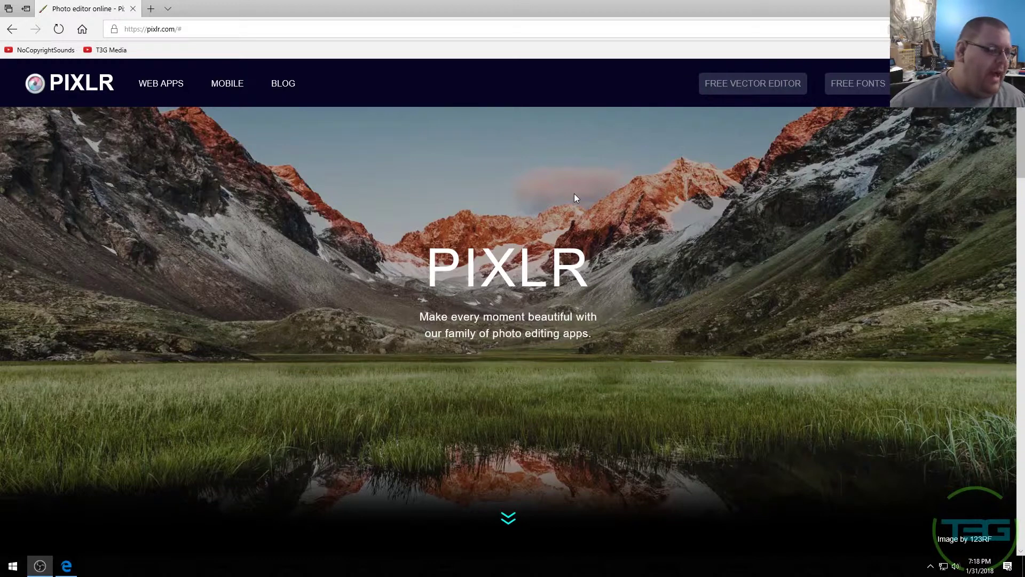
click(224, 84)
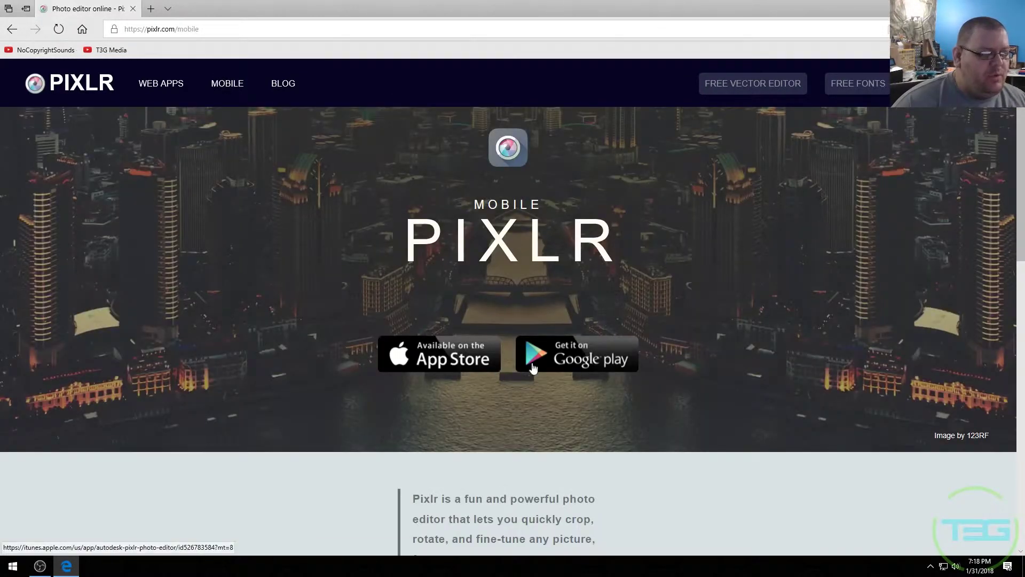
key(alt+Left)
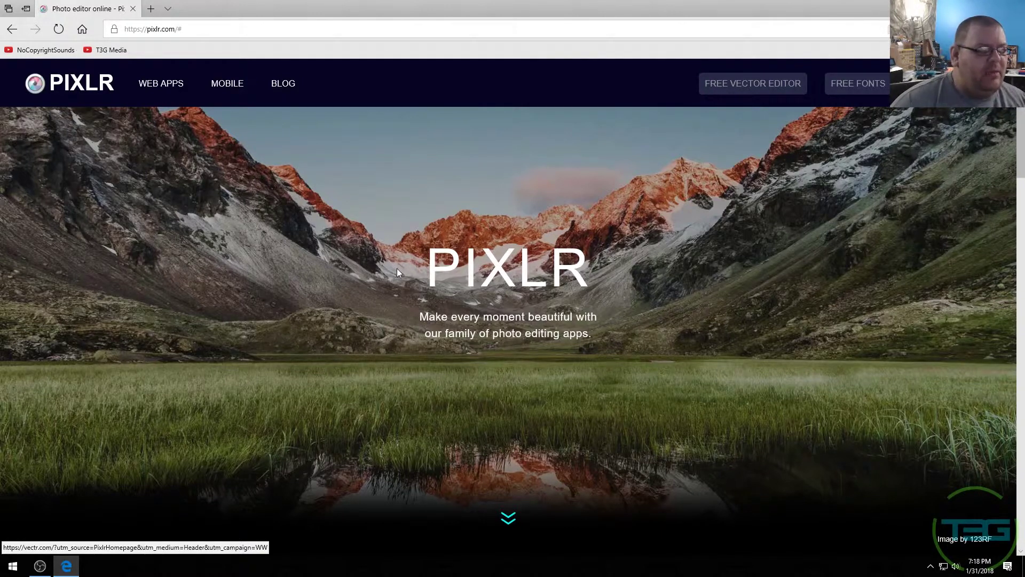
Launch the Pixlr Editor web app from the homepage and allow Adobe Flash once for the site.
scroll(395, 274, down, 1)
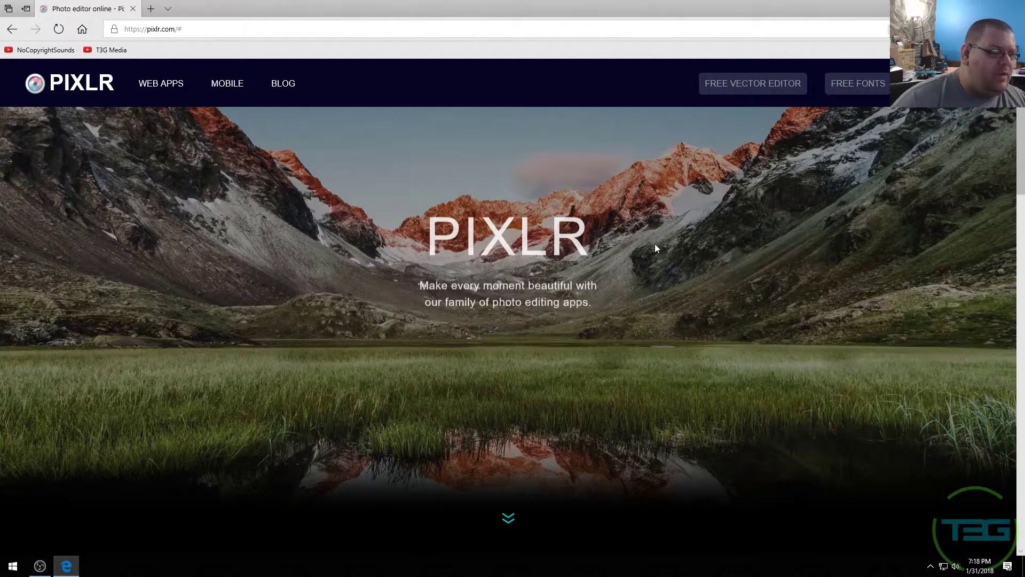
scroll(652, 239, down, 3)
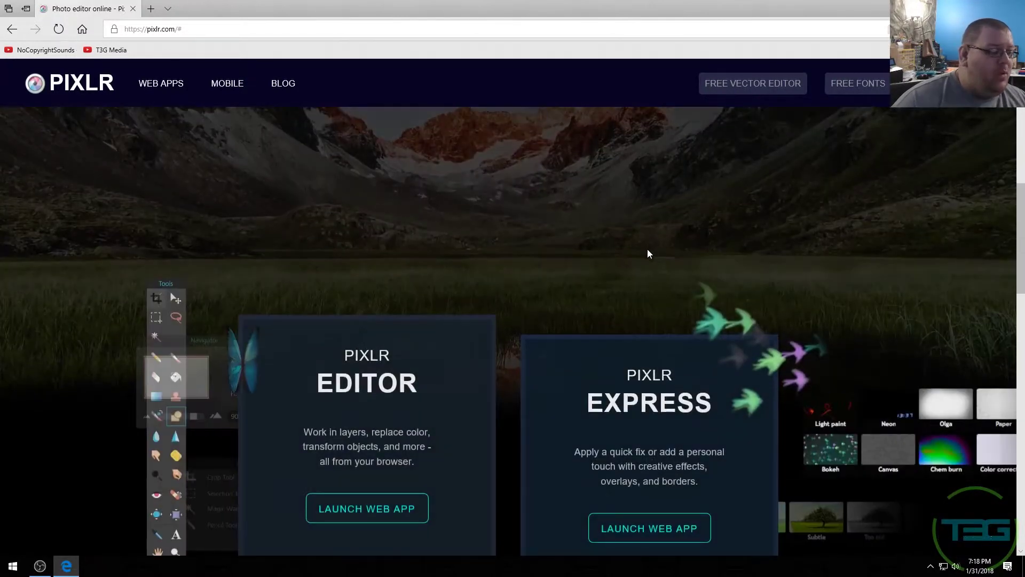
scroll(647, 253, down, 2)
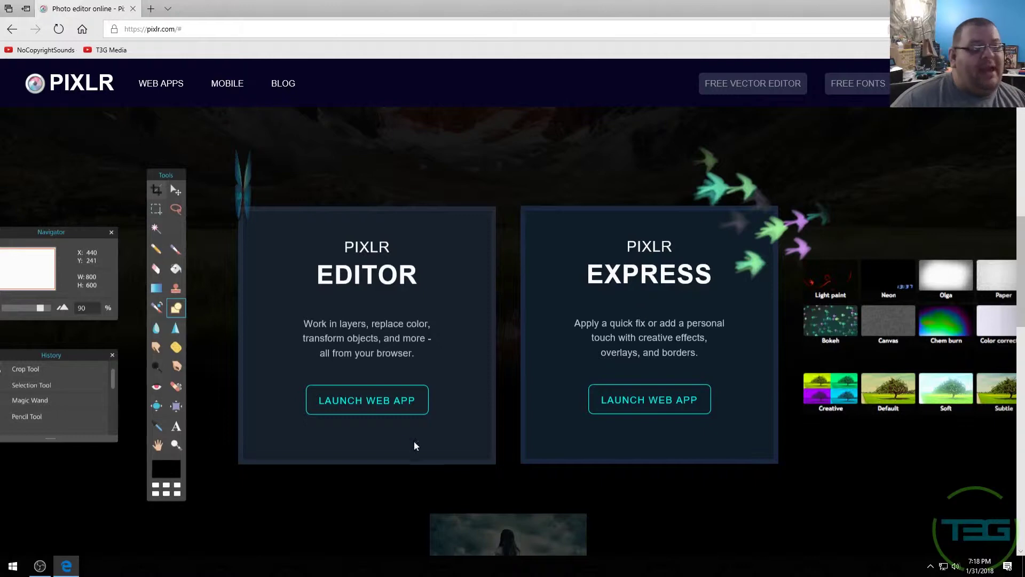
click(398, 413)
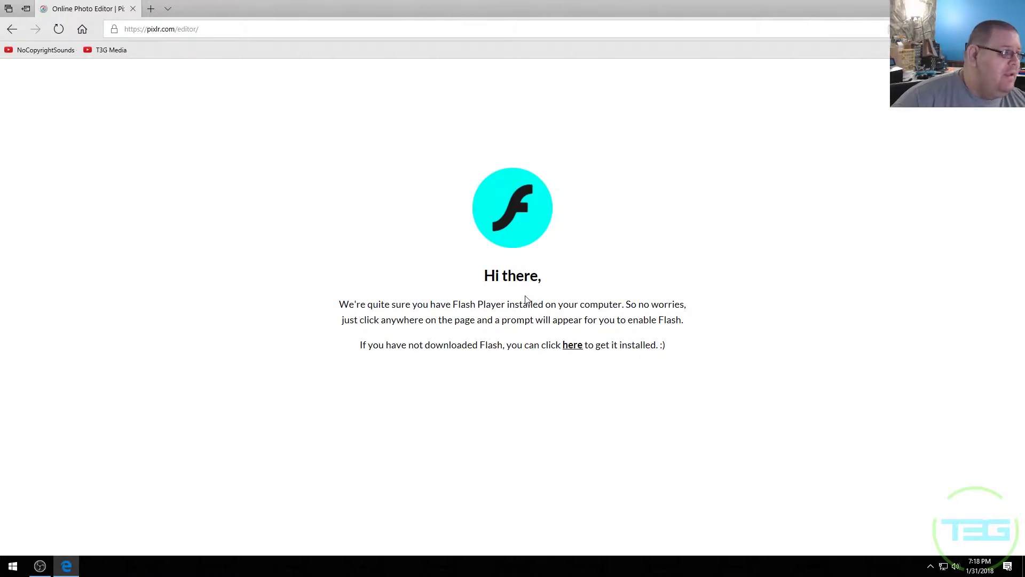
click(569, 348)
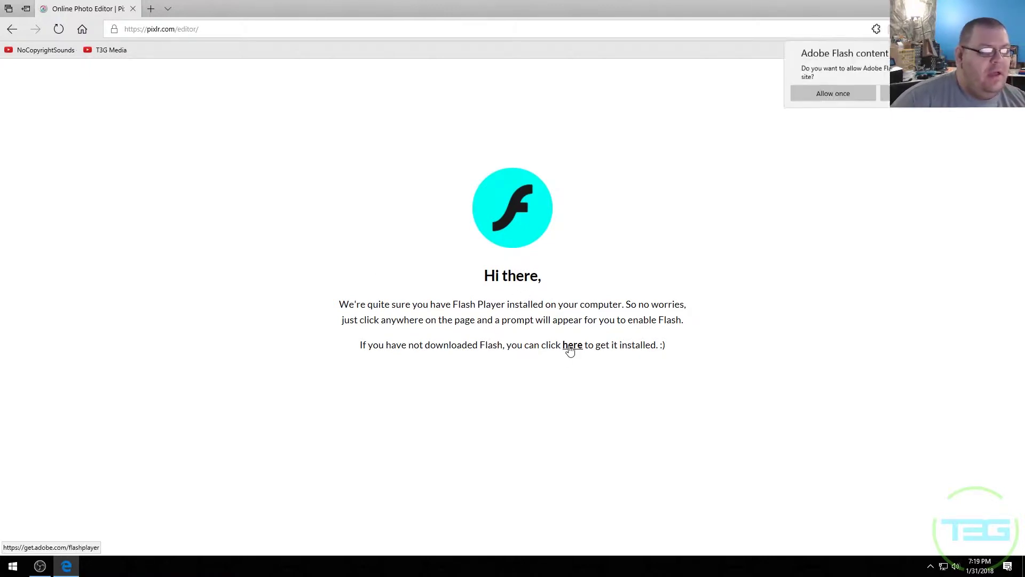
click(833, 94)
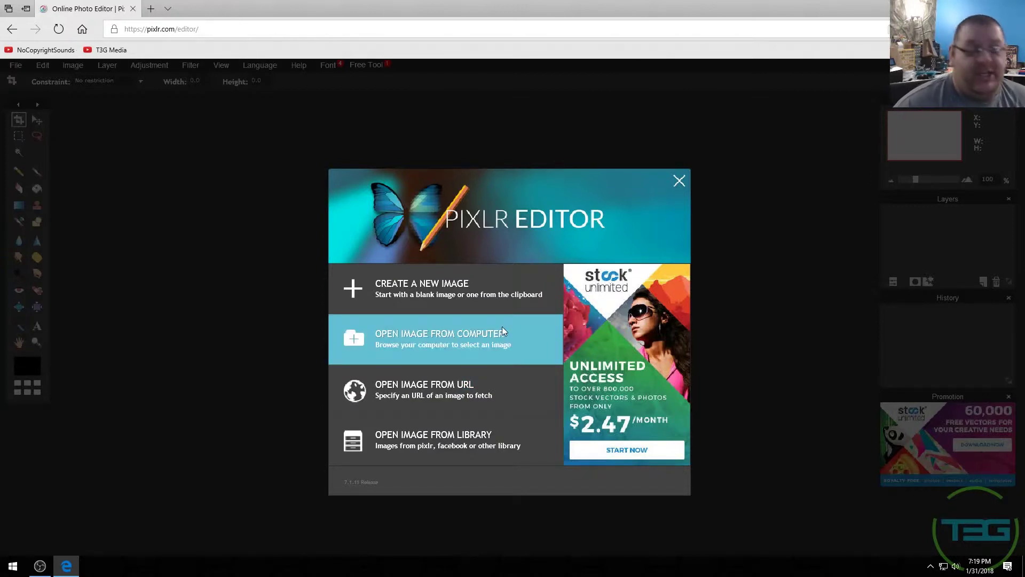
Start a new image using the Movie 1080p size preset.
click(428, 299)
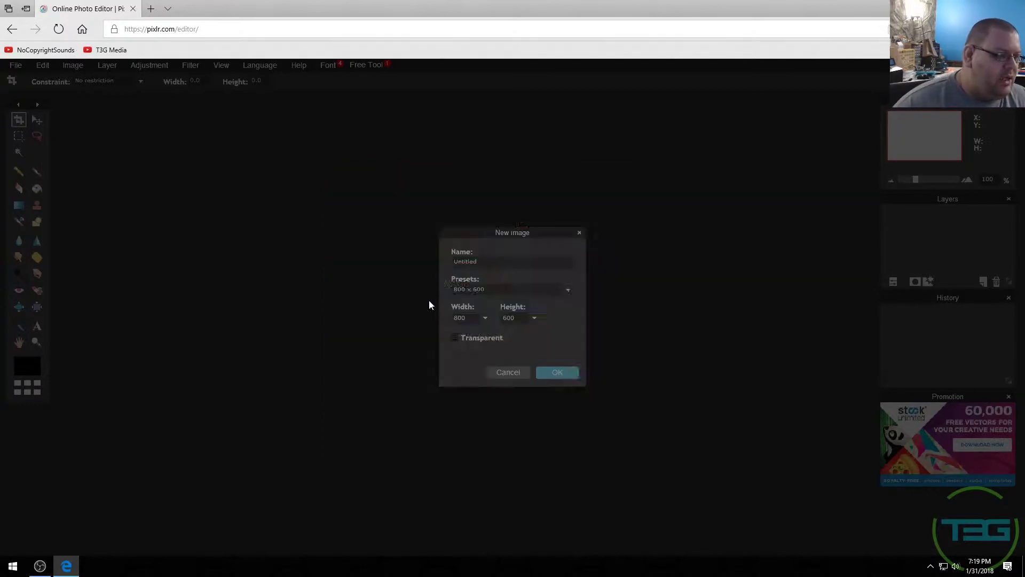
click(567, 291)
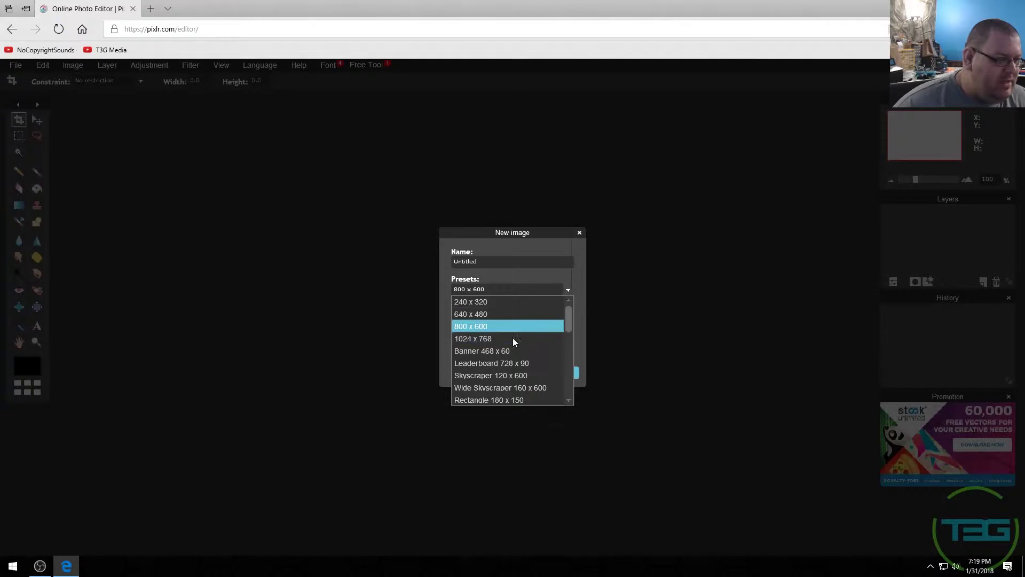
scroll(513, 347, down, 1)
scroll(531, 390, down, 4)
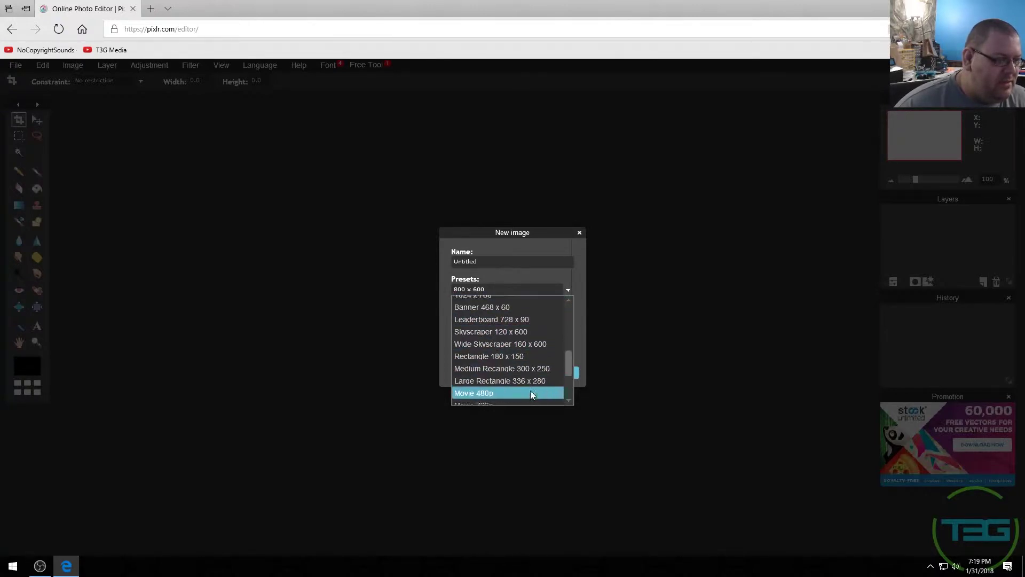
click(527, 399)
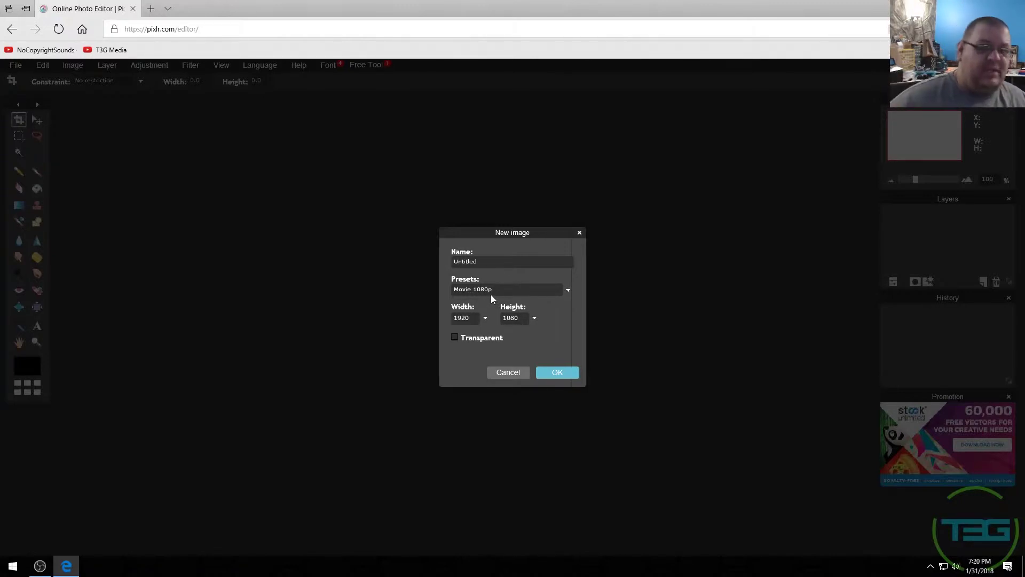
Name the new image "1-31-18-pixlr" and create it.
click(486, 261)
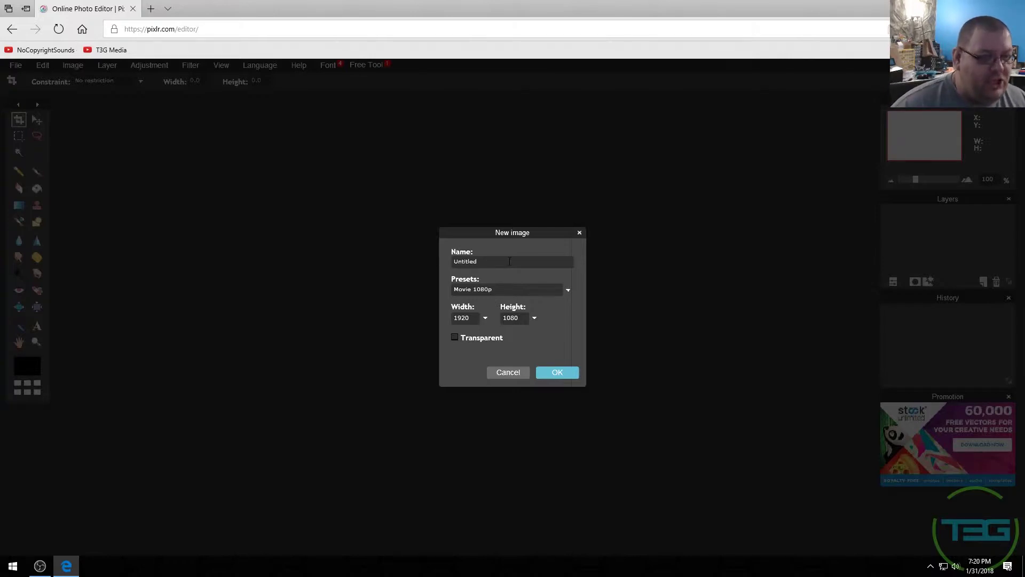
key(BackSpace)
key(BackSpace)
key(BackSpace)
key(BackSpace)
key(BackSpace)
key(BackSpace)
key(BackSpace)
key(BackSpace)
text(1-31-18-pixlr)
click(555, 373)
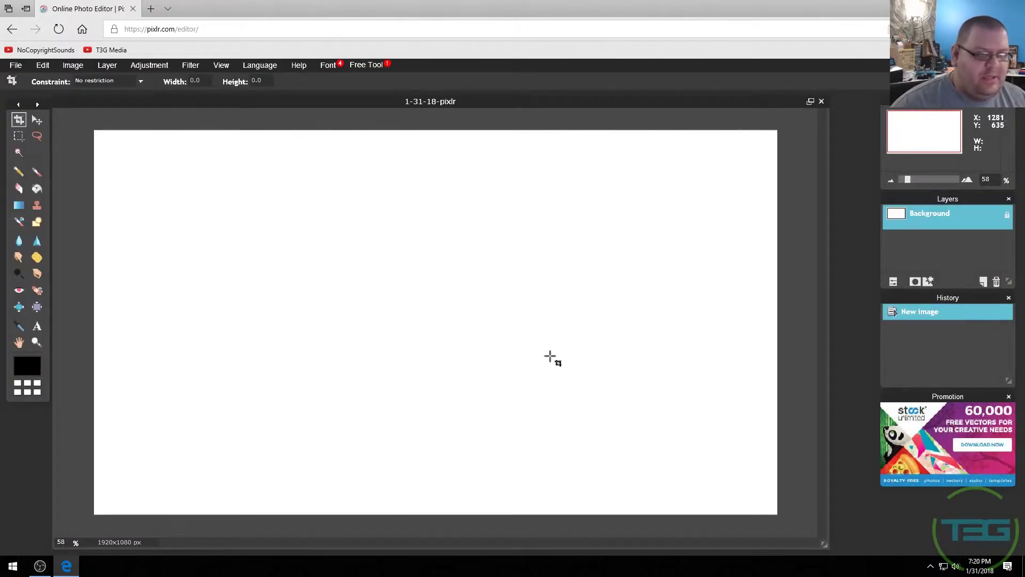
scroll(550, 355, up, 1)
scroll(548, 351, down, 2)
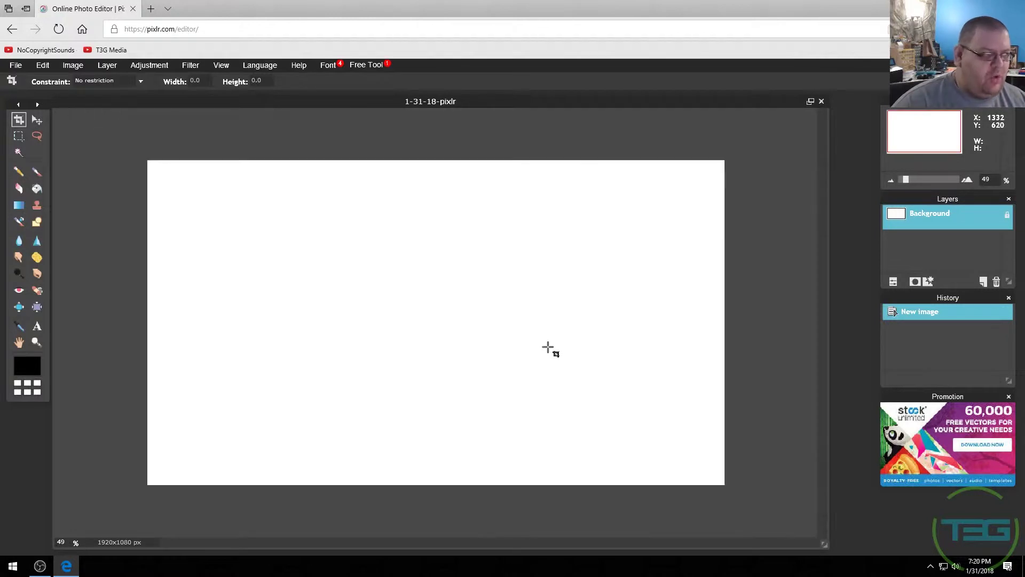
scroll(548, 344, up, 2)
scroll(547, 341, down, 1)
scroll(547, 341, up, 1)
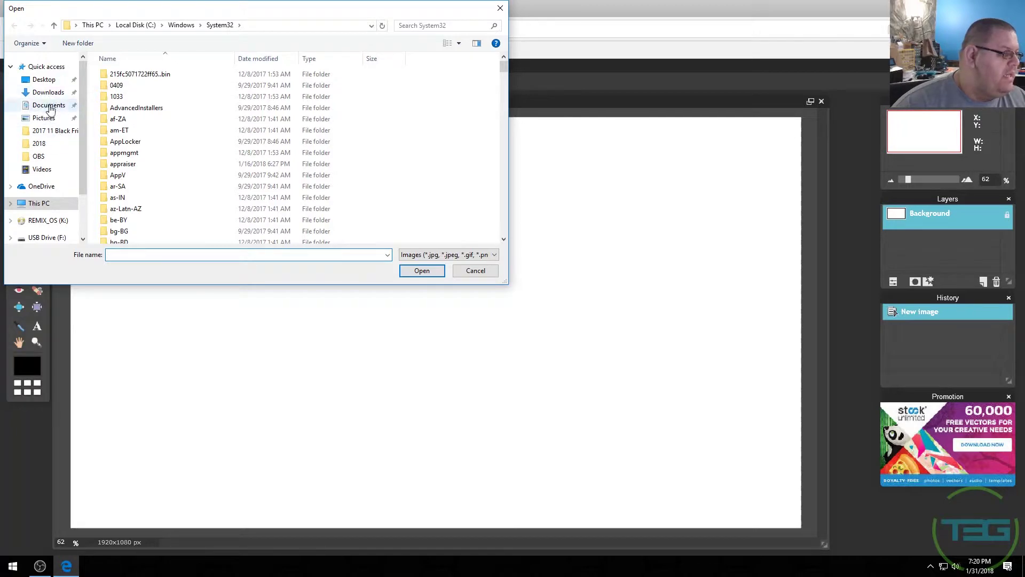
Open the T3G-Logo-v3 image from the Desktop folder.
click(44, 79)
click(247, 101)
double_click(248, 101)
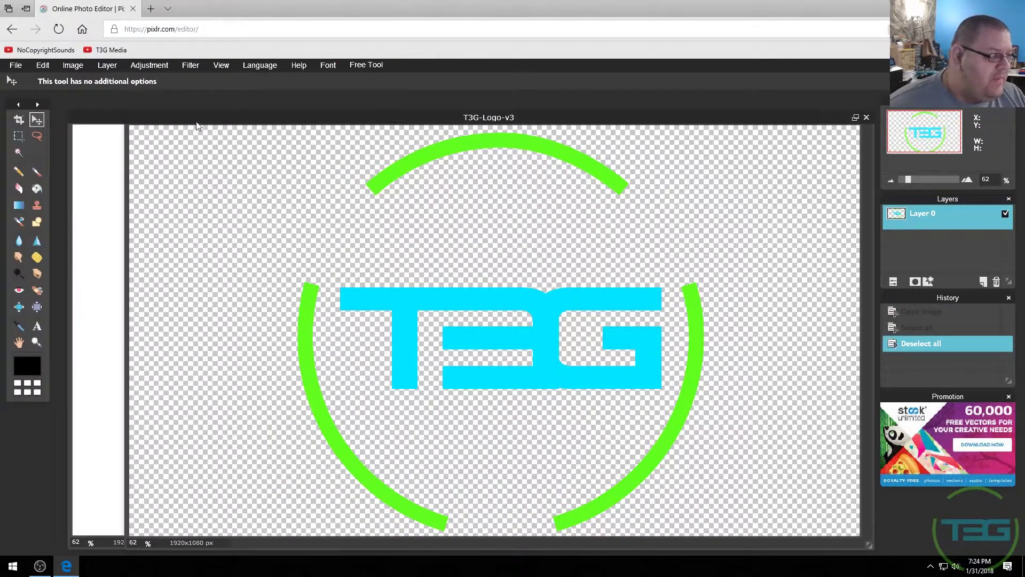
Reposition the T3G-Logo-v3 image window and bring the blank white image to the front.
drag(197, 118, 206, 103)
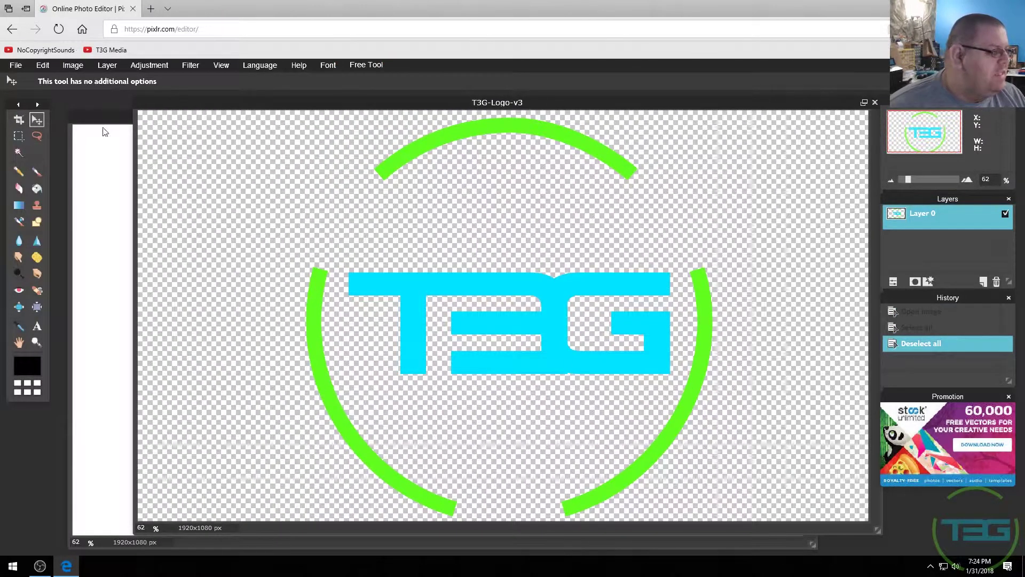
click(101, 123)
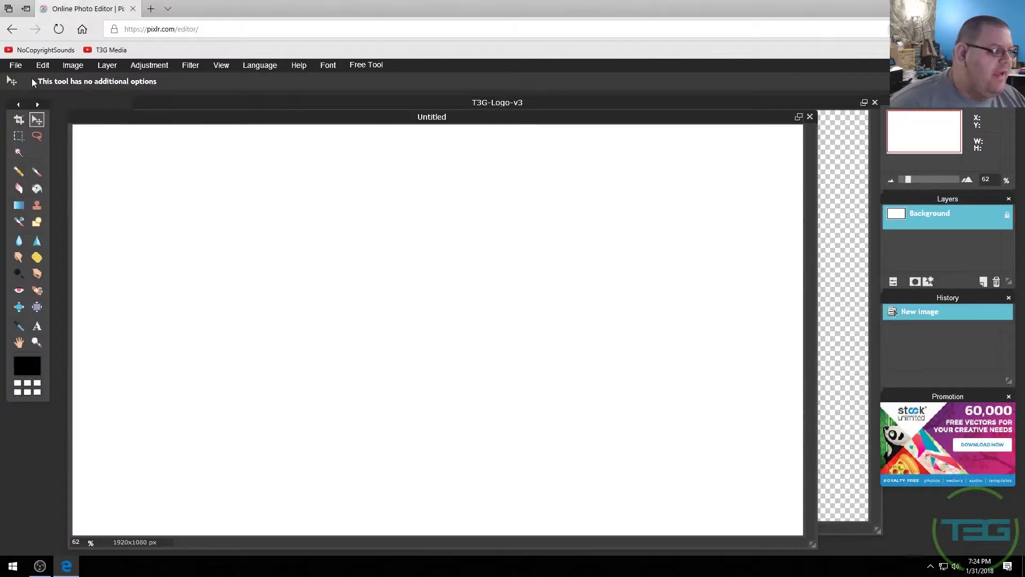
click(16, 65)
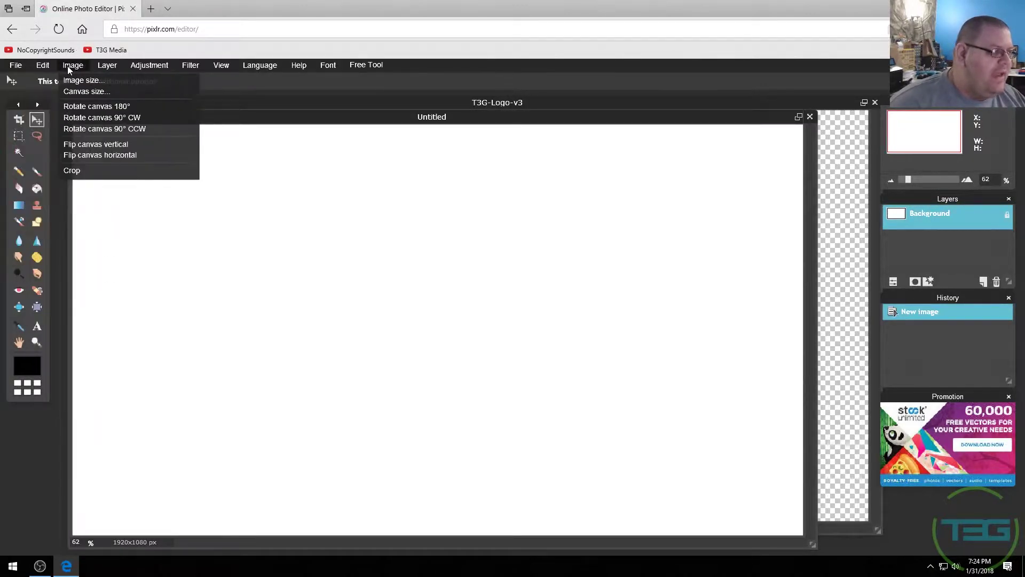
mouse_move(165, 66)
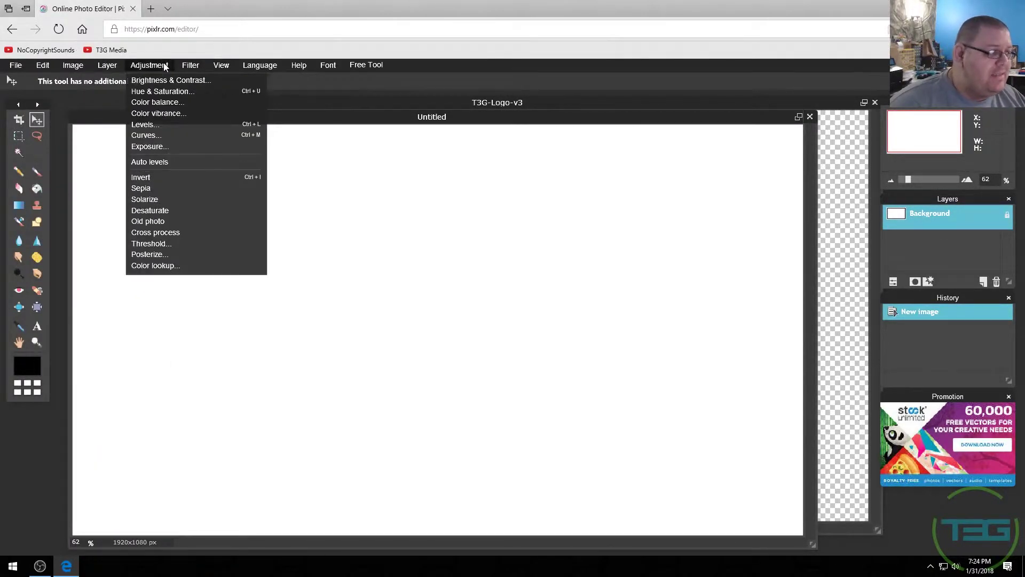
mouse_move(45, 66)
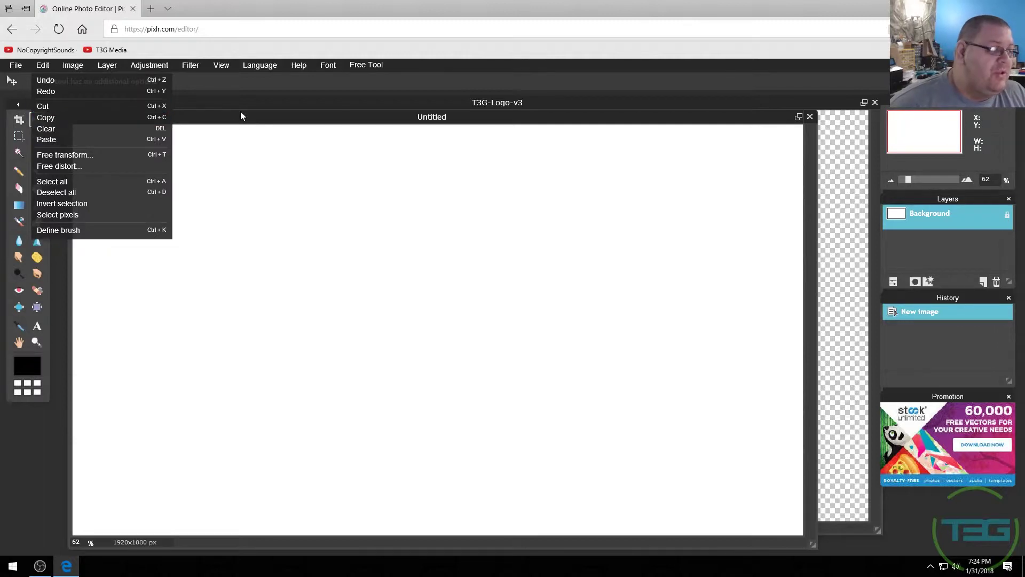
click(258, 120)
drag(258, 120, 254, 112)
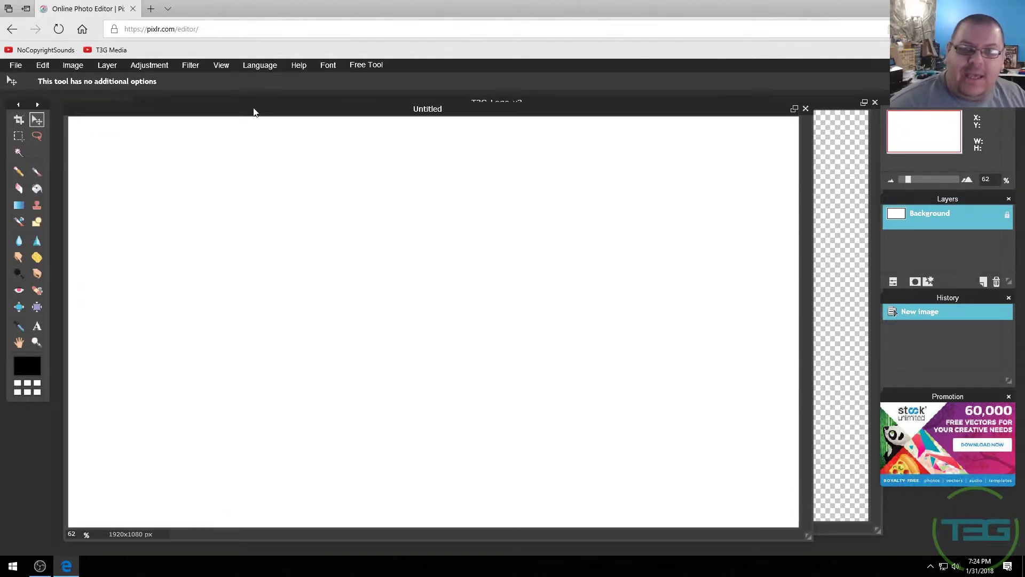
click(43, 64)
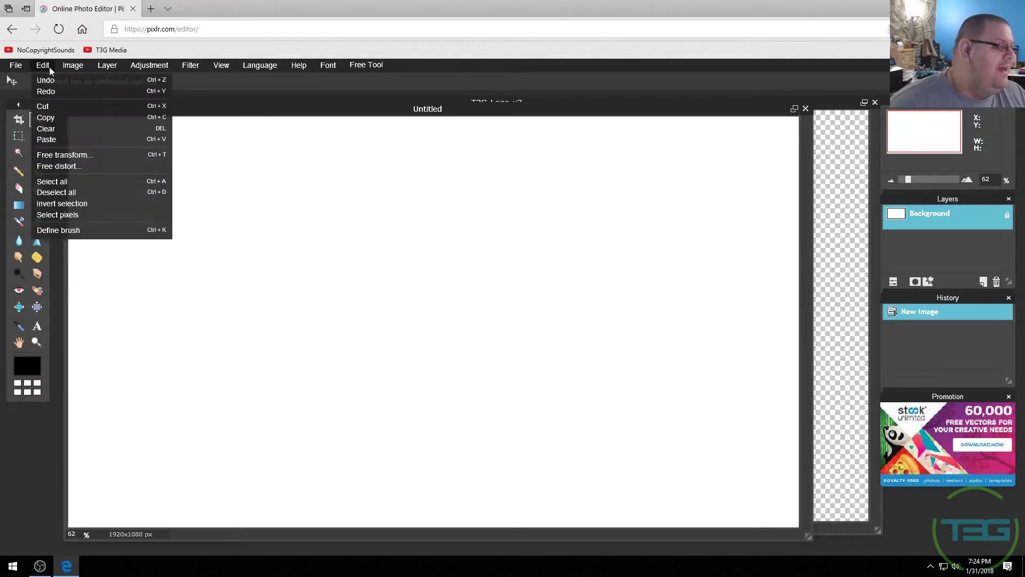
mouse_move(83, 64)
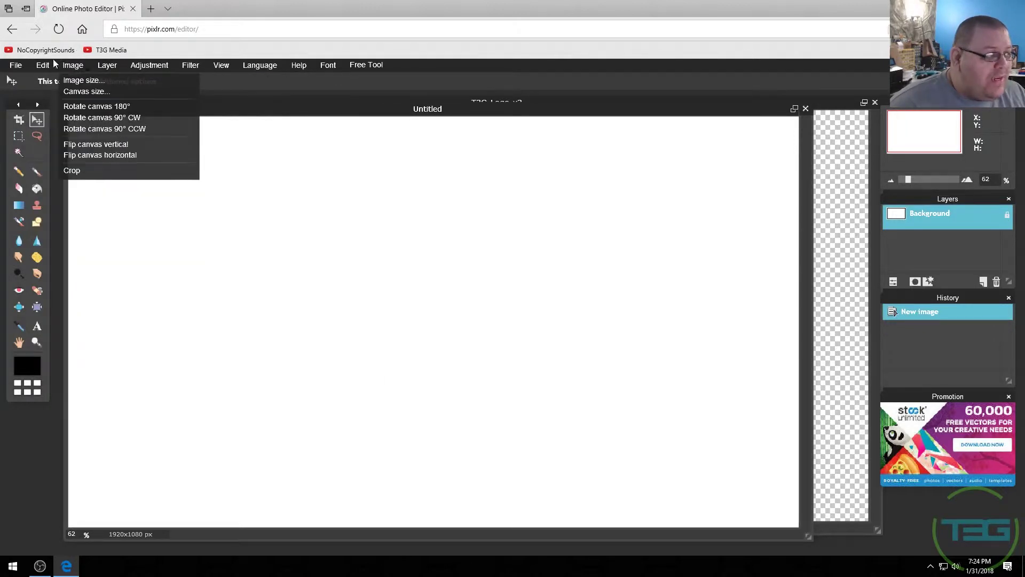
mouse_move(42, 70)
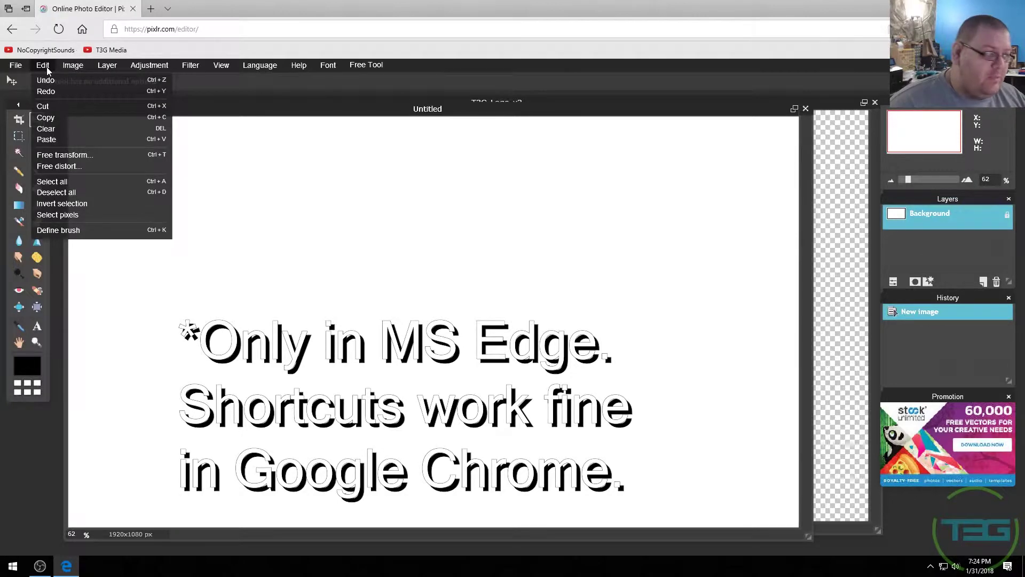
Bring the T3G-Logo-v3 image to the front, try the Gradient tool and return to the Move tool.
click(437, 98)
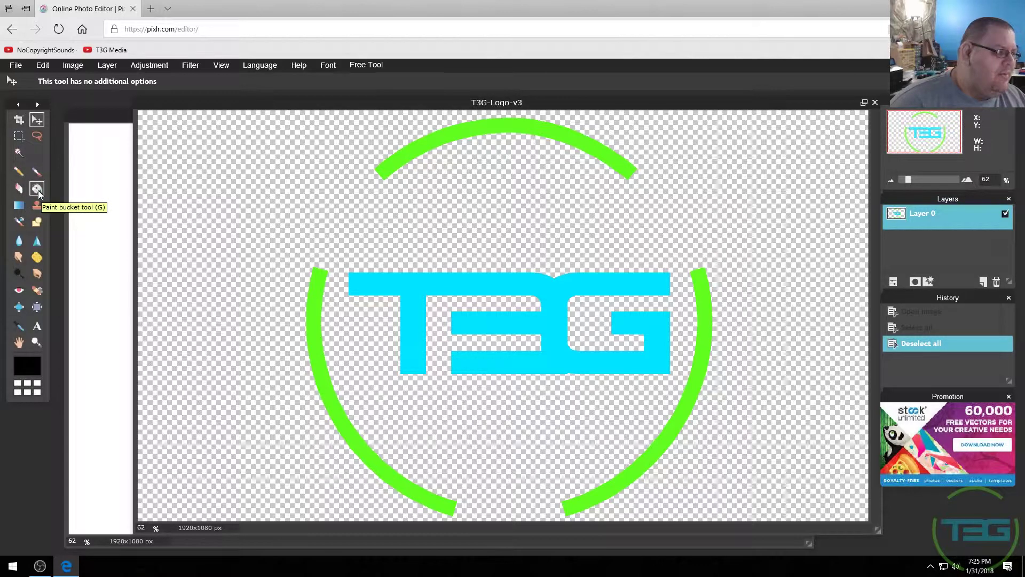
click(19, 206)
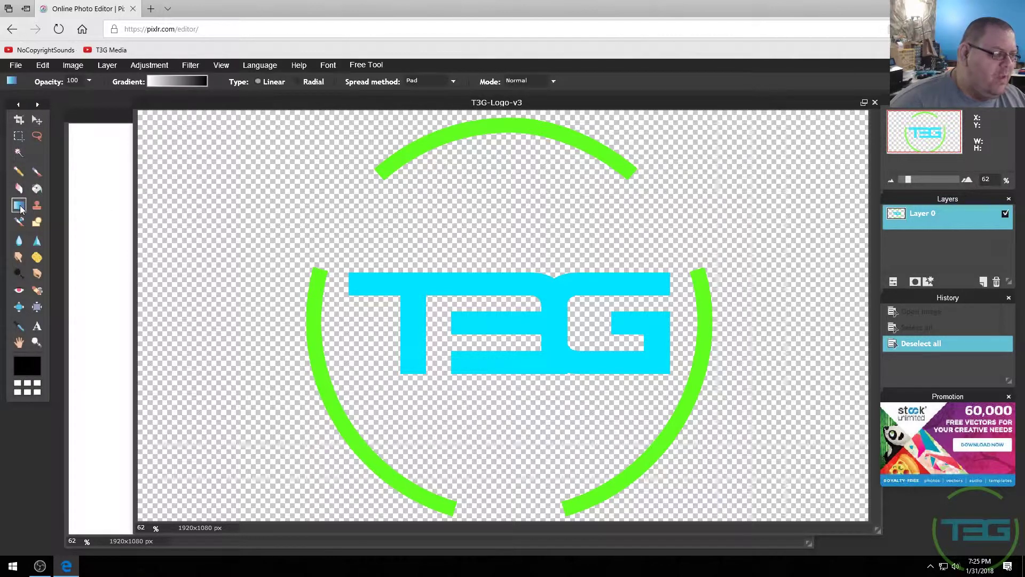
click(36, 119)
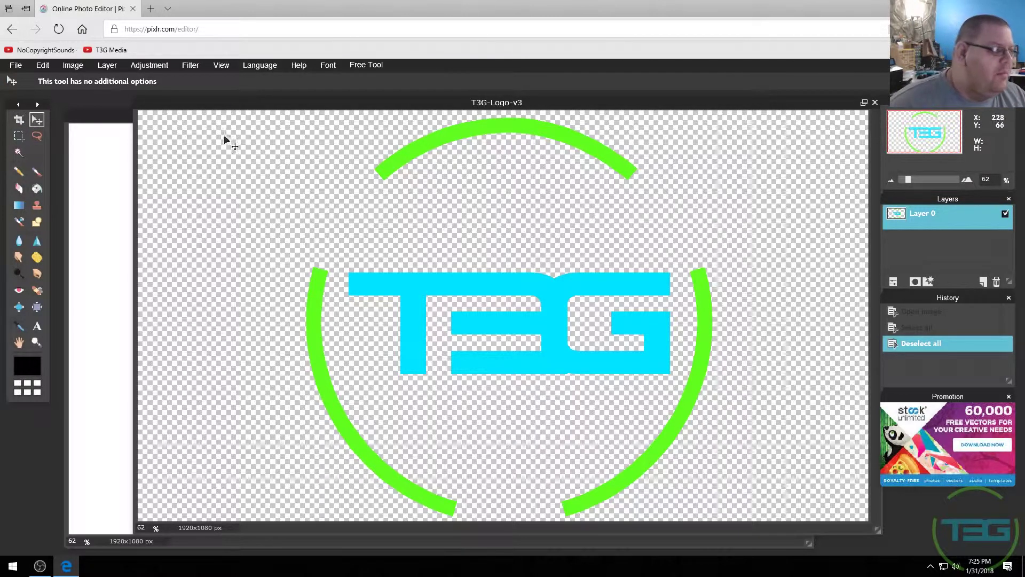
click(204, 69)
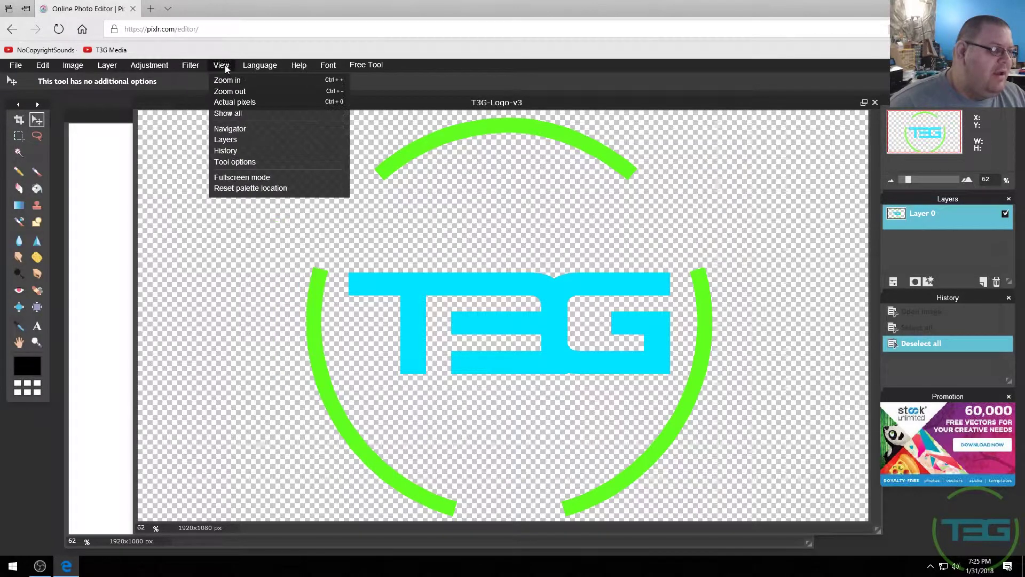
mouse_move(250, 69)
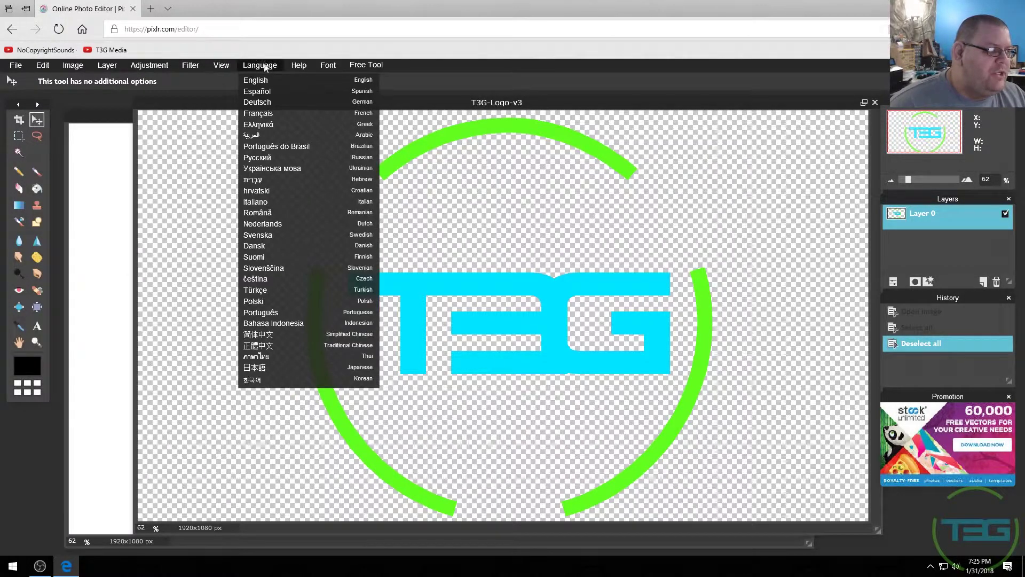
mouse_move(303, 67)
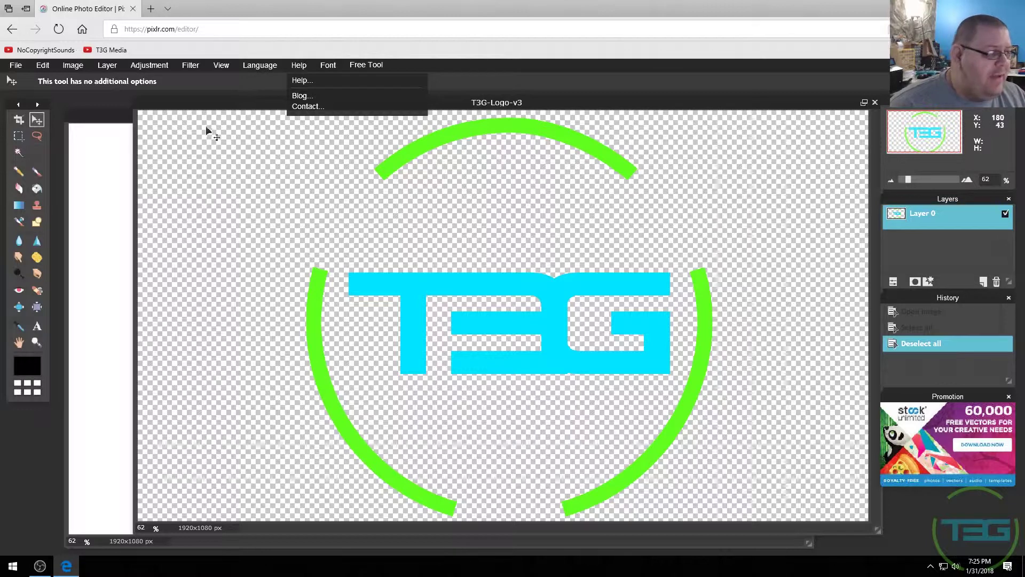
Shift the T3G-Logo-v3 image window slightly and hide the History palette.
mouse_move(226, 107)
mouse_down()
mouse_move(211, 109)
mouse_move(221, 102)
mouse_up()
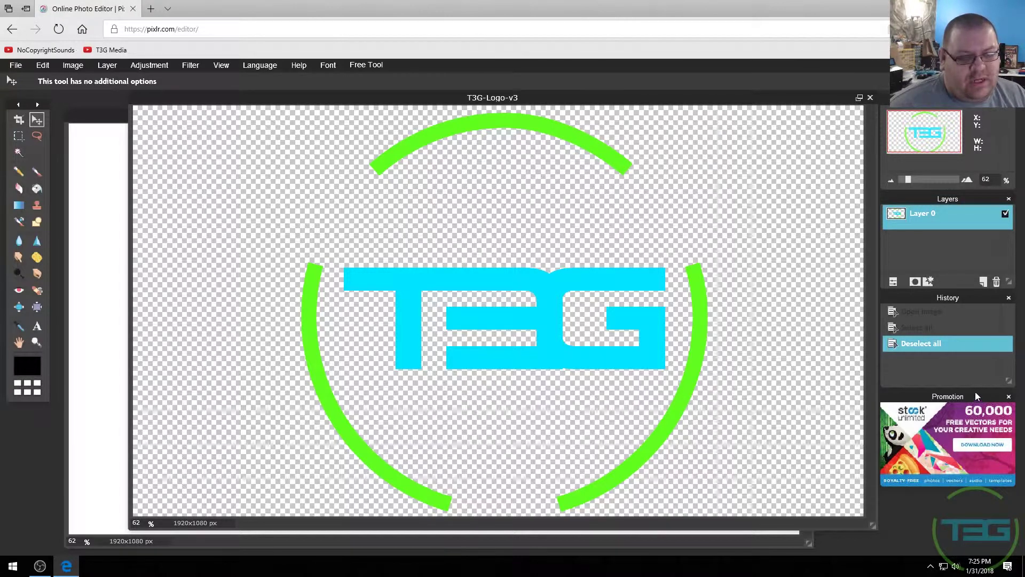
click(1009, 297)
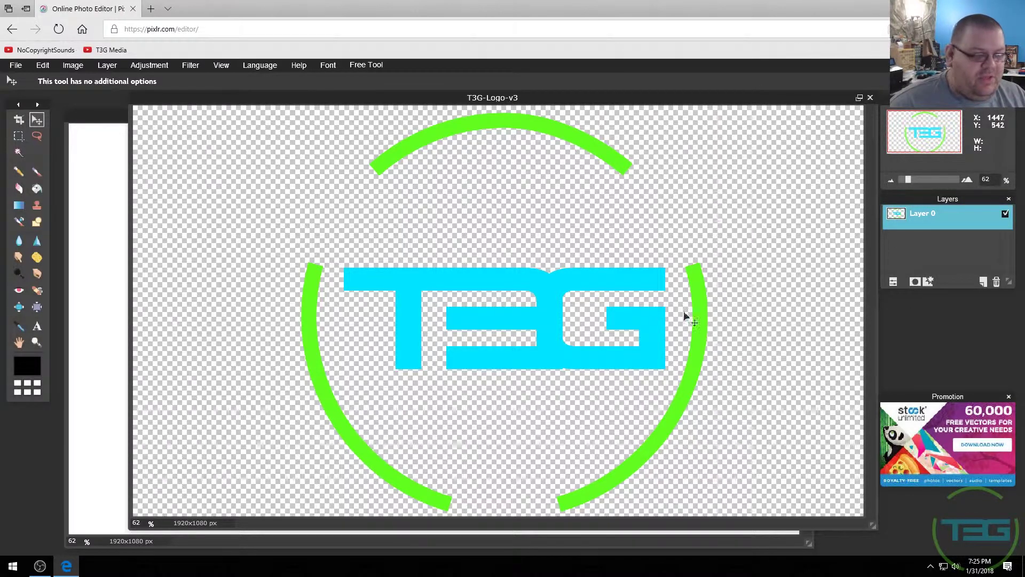
Look over the View options and close the Promotion palette.
click(221, 65)
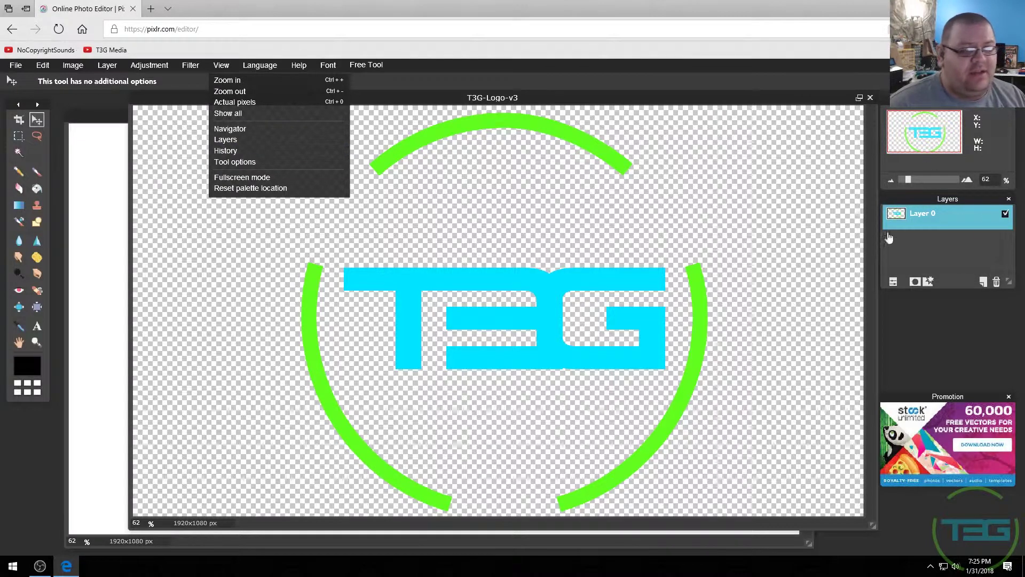
click(1008, 396)
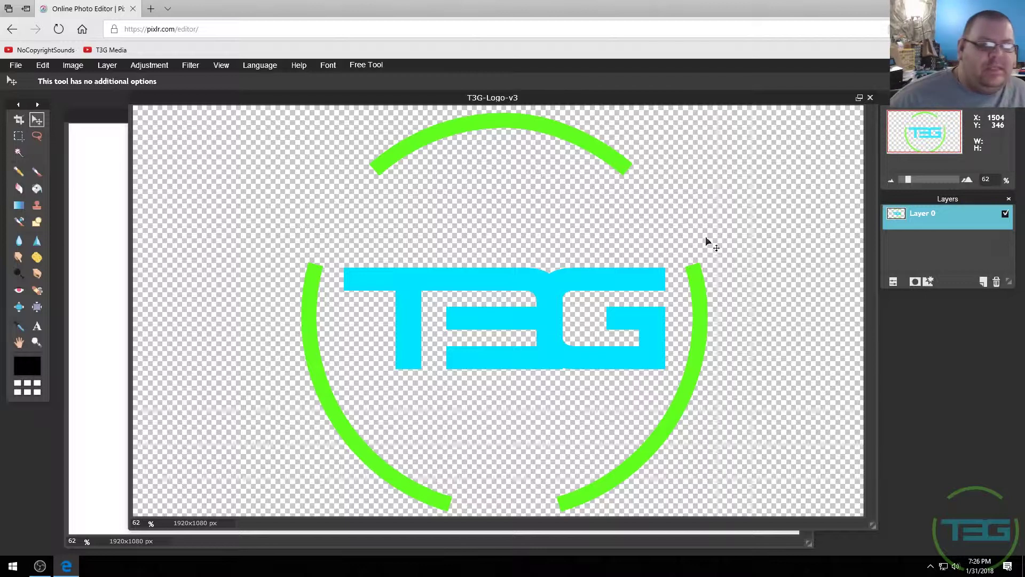
click(43, 65)
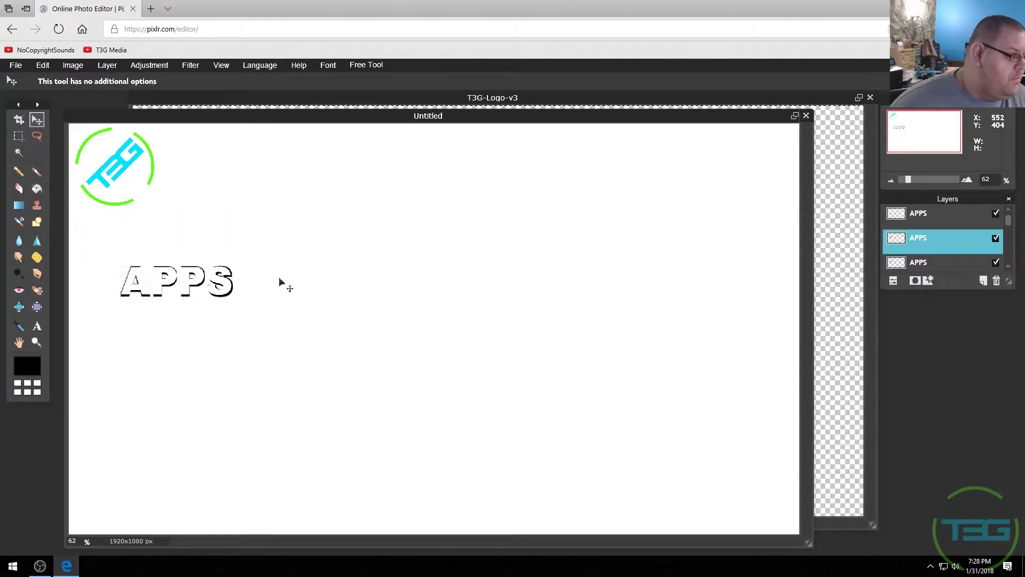
Extend the Layers palette downward and merge the selected APPS layer with the one below it.
click(948, 247)
drag(1008, 281, 1008, 498)
click(942, 220)
key(ctrl+e)
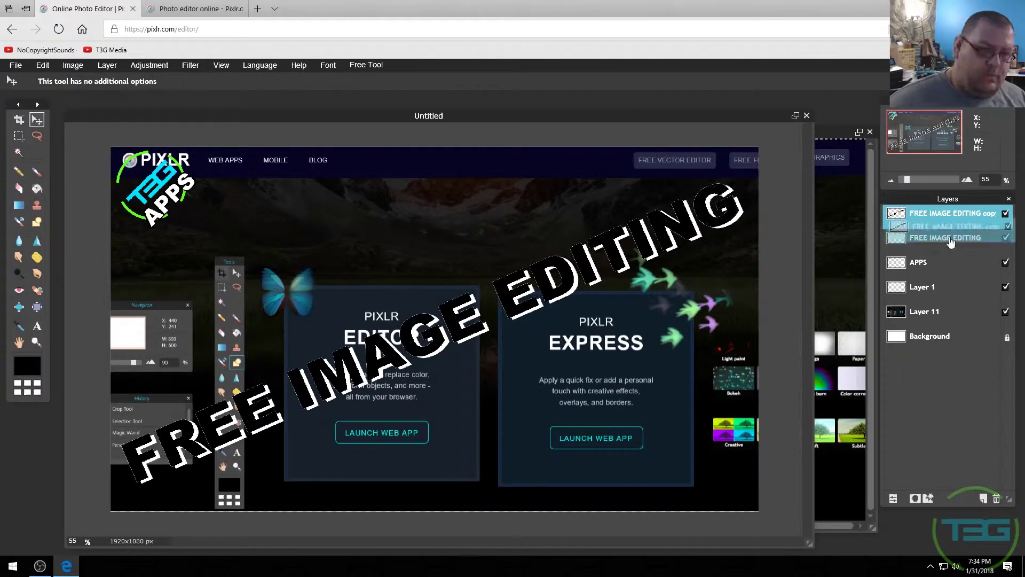
click(184, 67)
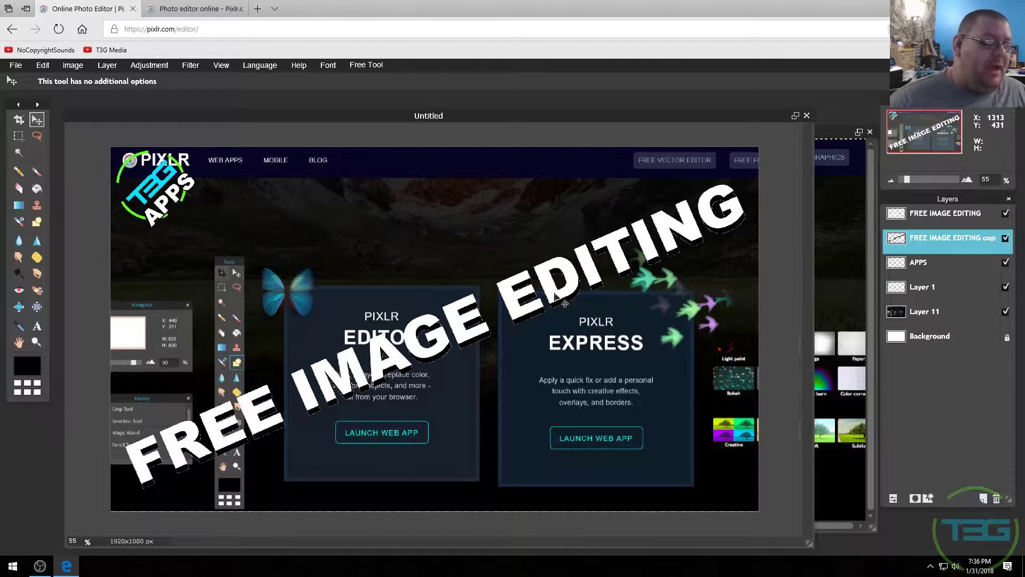
Start saving the thumbnail image to the computer and name it 1-31-18-PIXLR.
click(15, 64)
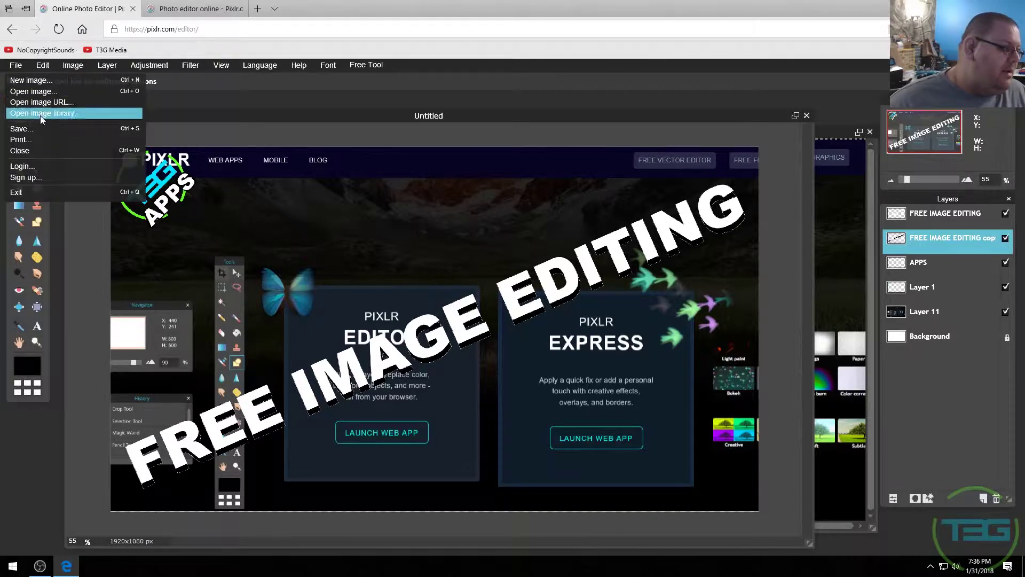
click(45, 130)
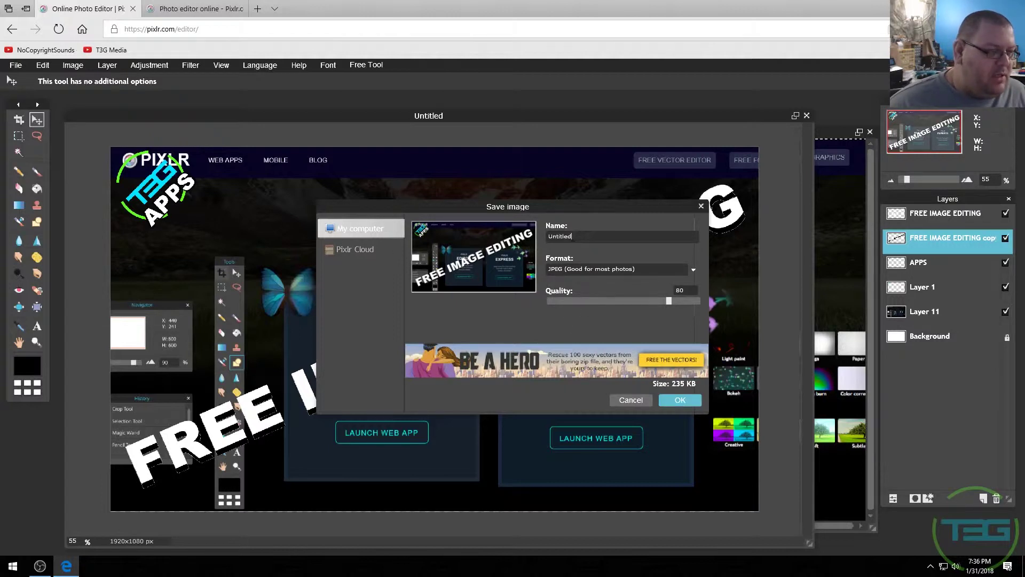
key(BackSpace)
key(BackSpace)
key(BackSpace)
key(BackSpace)
key(BackSpace)
key(BackSpace)
key(BackSpace)
key(BackSpace)
text(1-31-18-PIXLR)
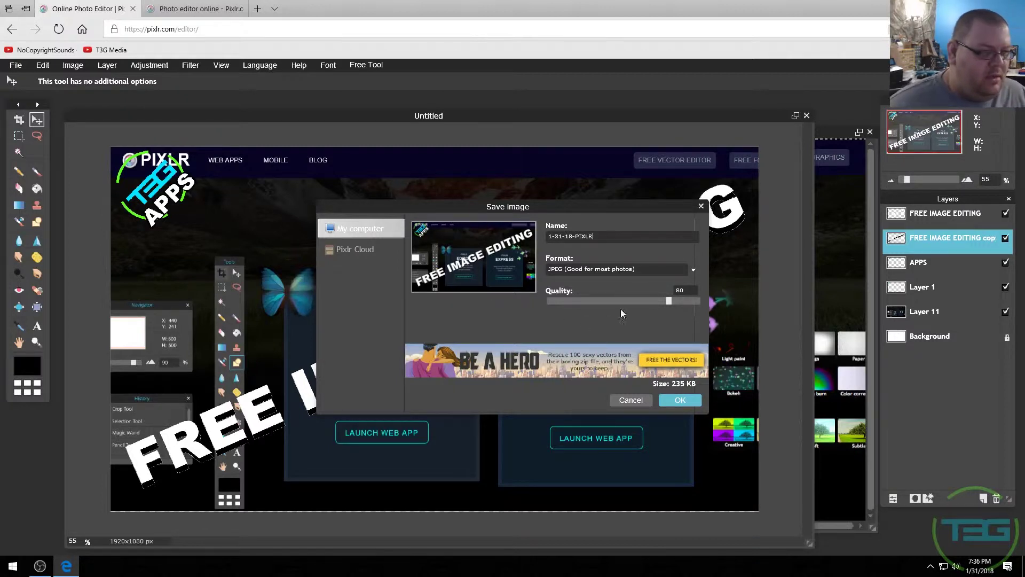
Set the JPEG quality to 100 and save the image file to the computer.
drag(669, 302, 704, 302)
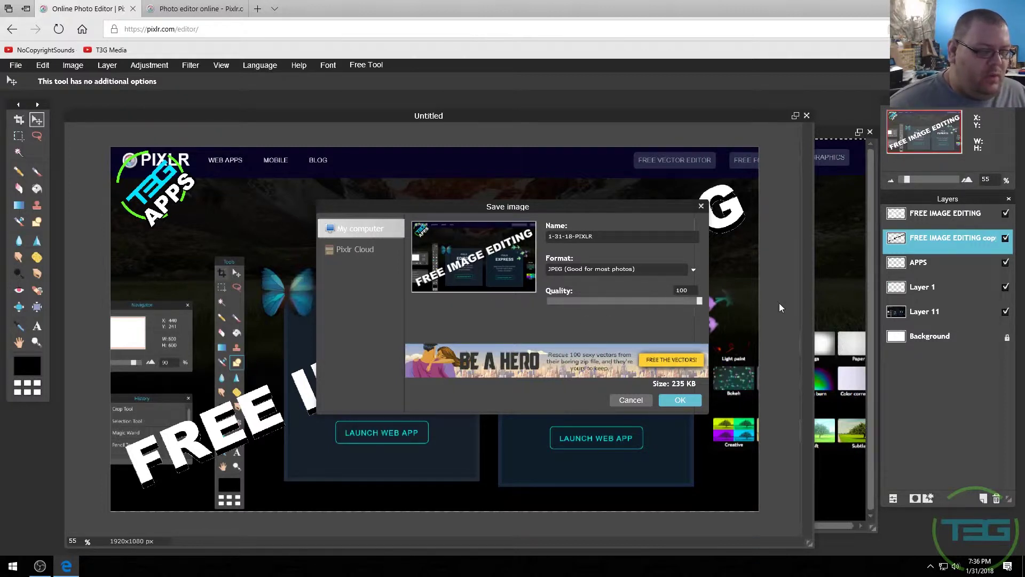
click(679, 402)
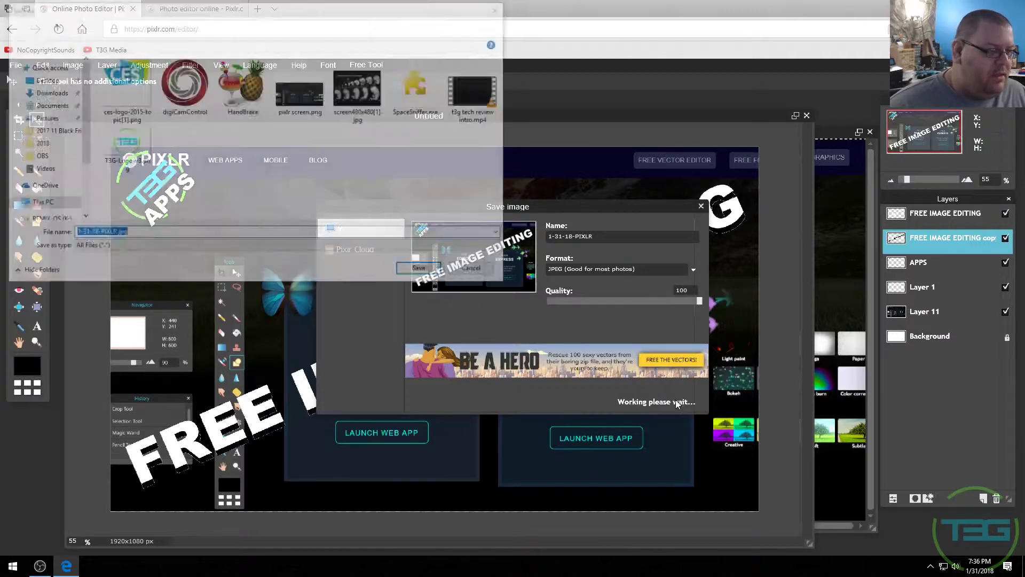
click(419, 273)
click(807, 115)
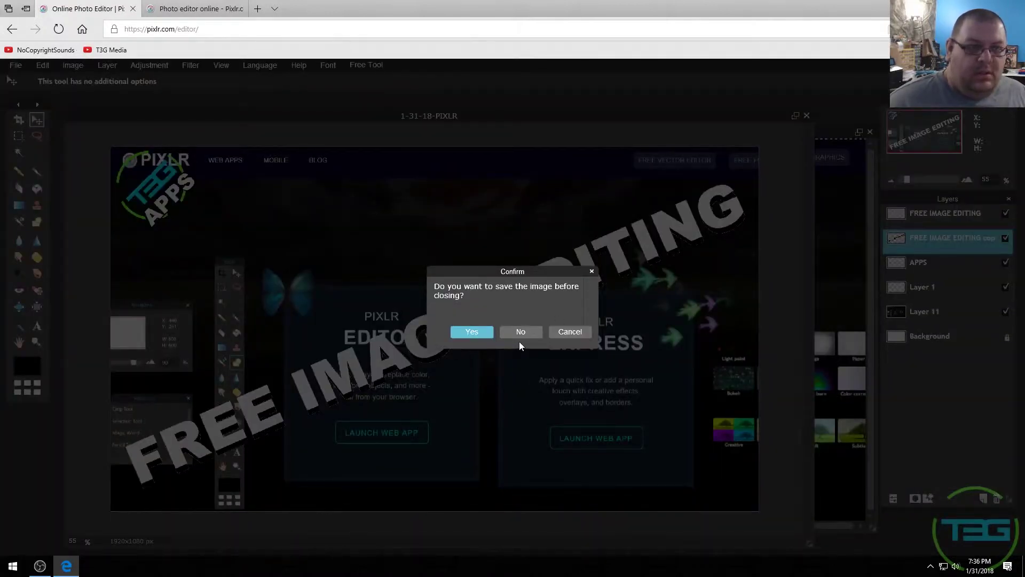
click(578, 333)
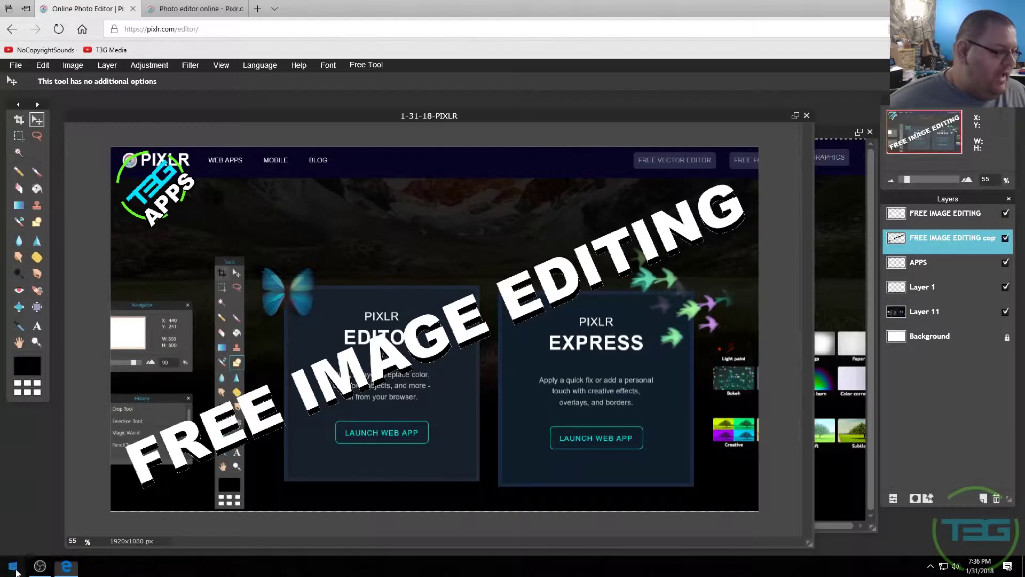
click(13, 566)
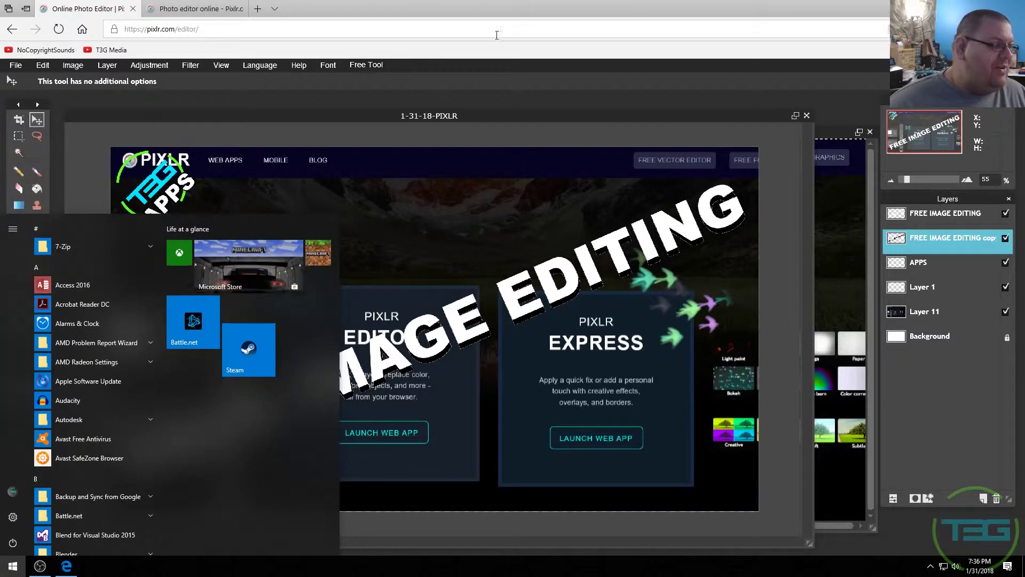
click(527, 24)
click(276, 86)
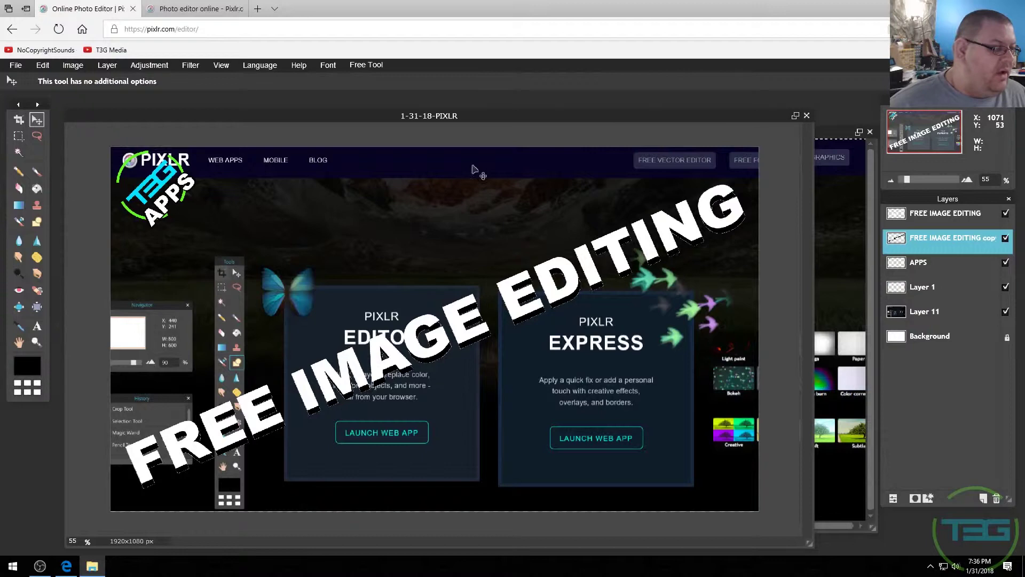
Close the 1-31-18-PIXLR and pixlr screen images without saving them again.
click(807, 116)
click(519, 331)
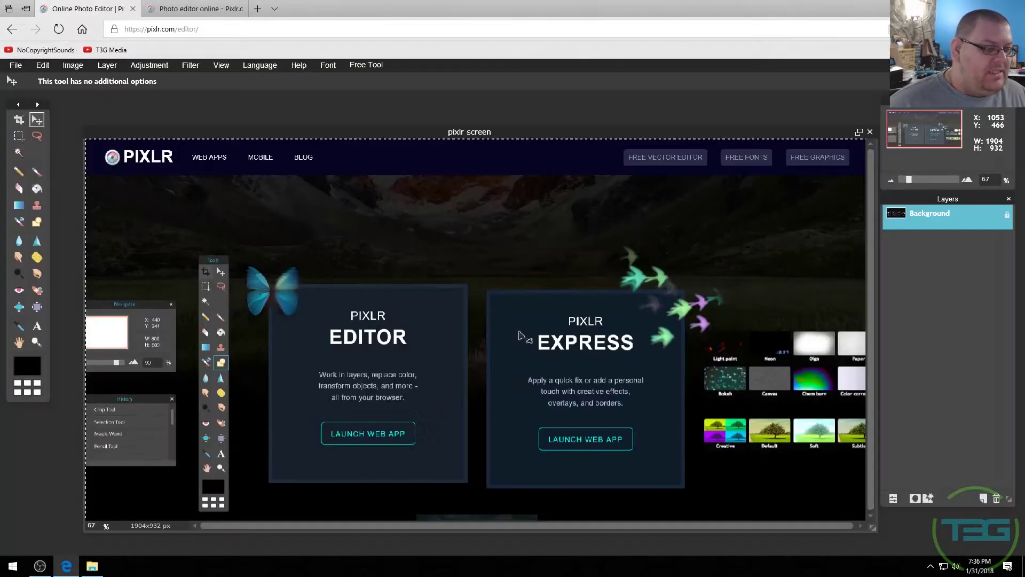
click(870, 132)
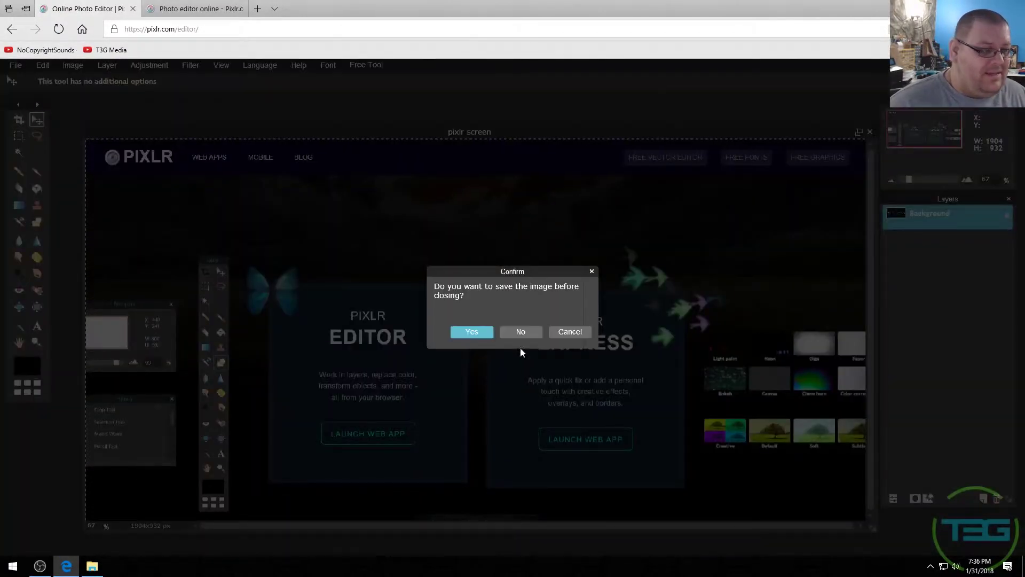
click(520, 332)
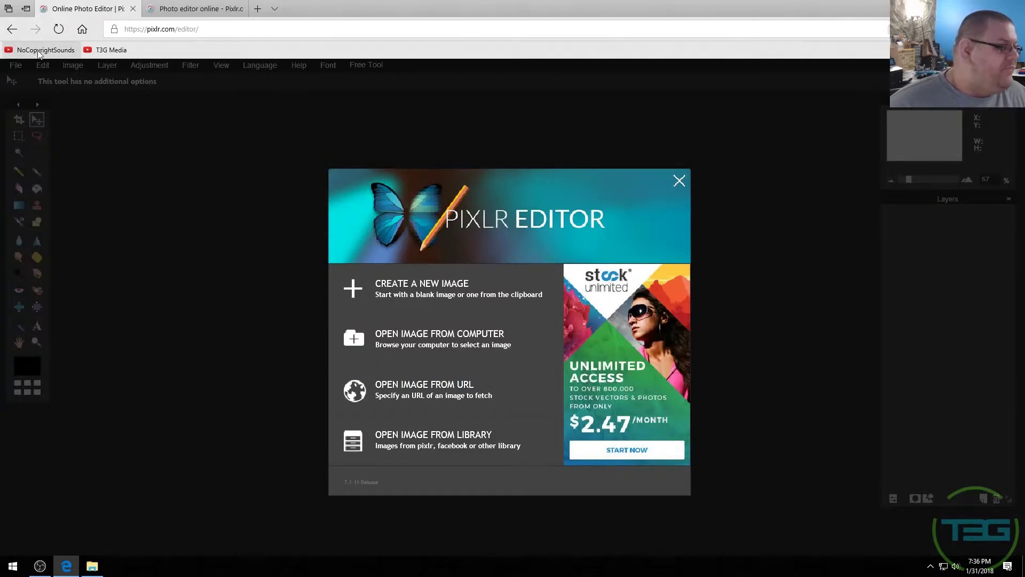
Close the Pixlr Editor browser tab, leave its page and launch the Pixlr Express web app.
click(192, 8)
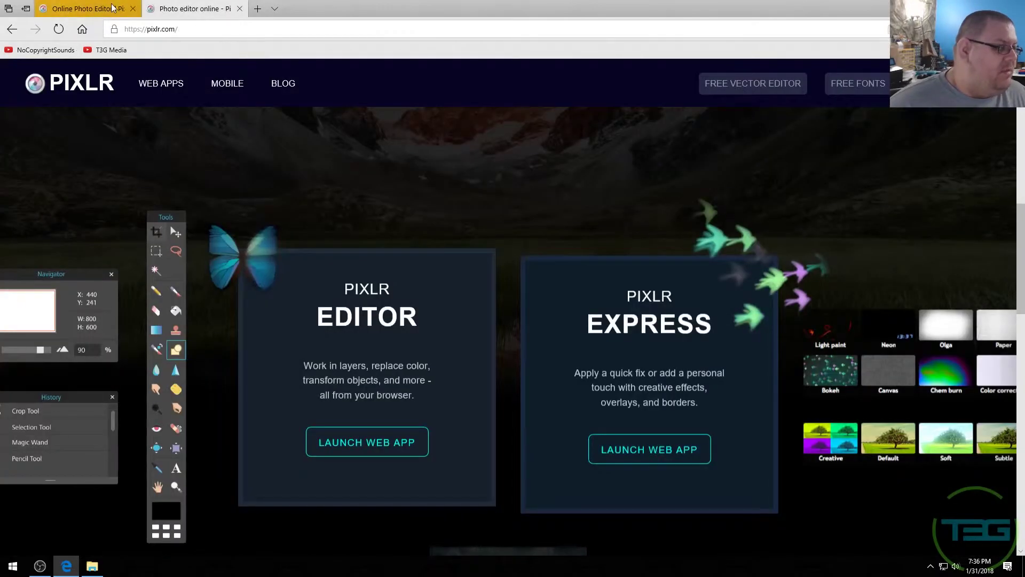
click(96, 6)
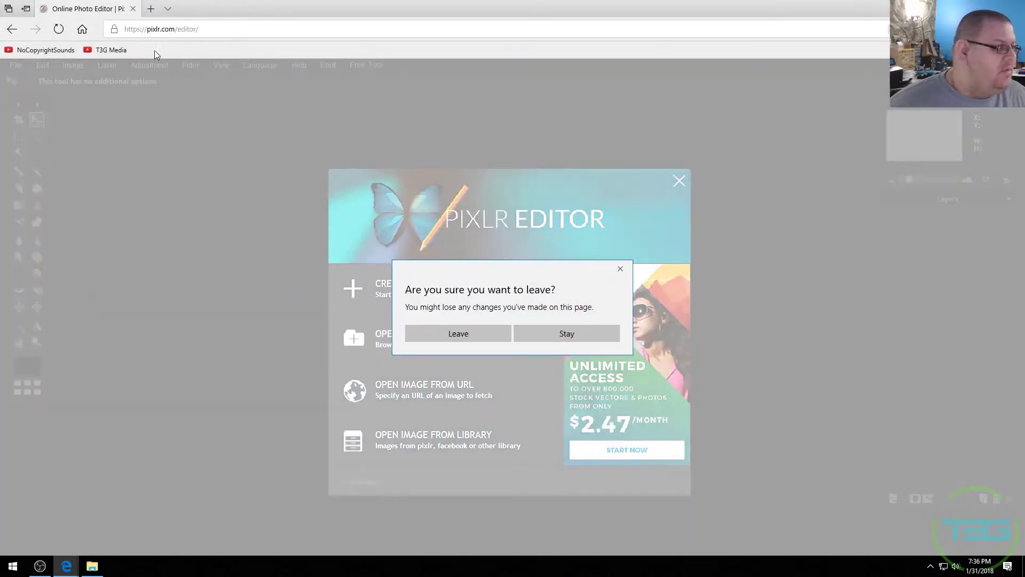
click(427, 332)
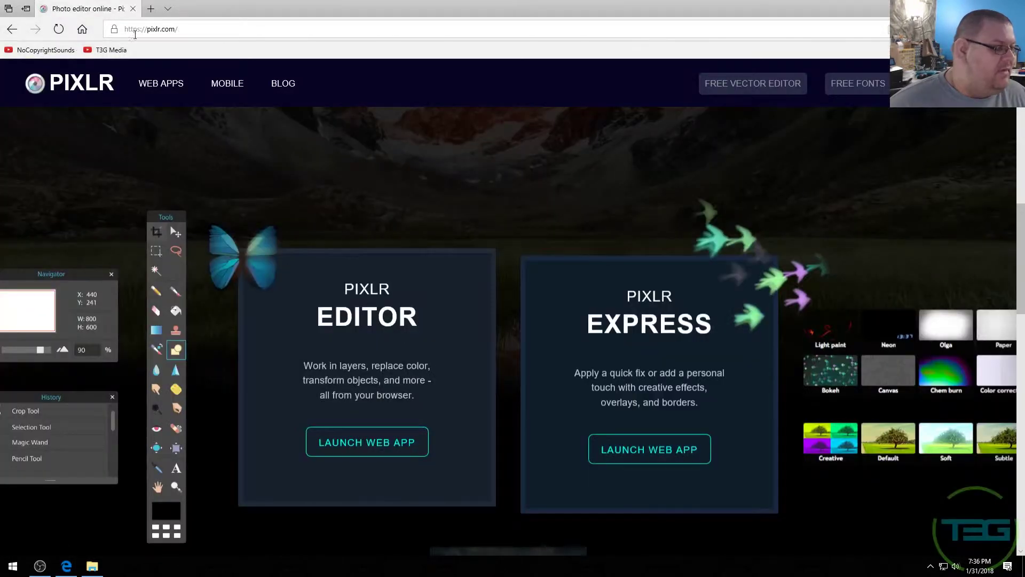
click(651, 451)
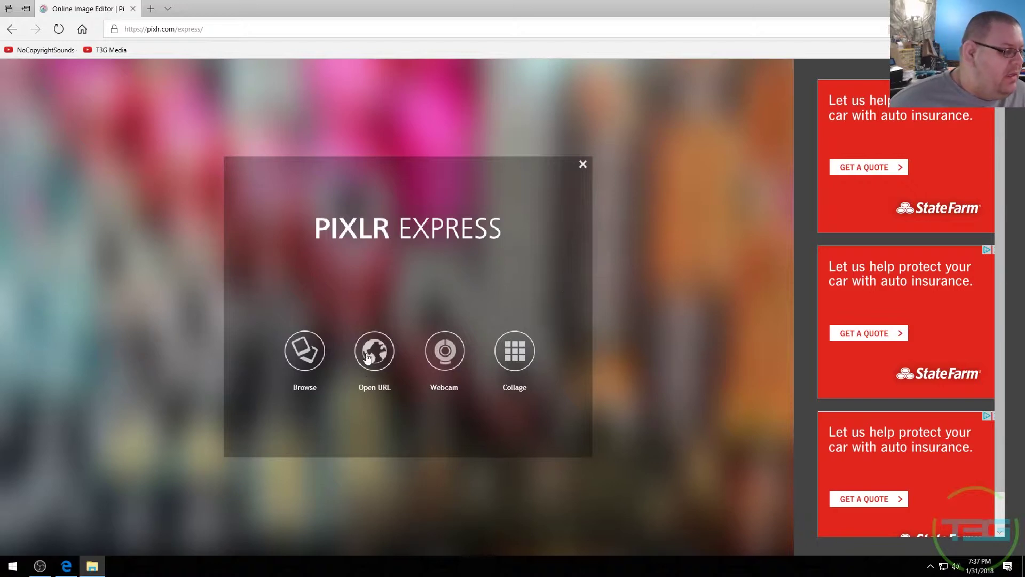
Browse the computer's folders and open the T3G Plays Brawlhalla image in Pixlr Express.
click(305, 351)
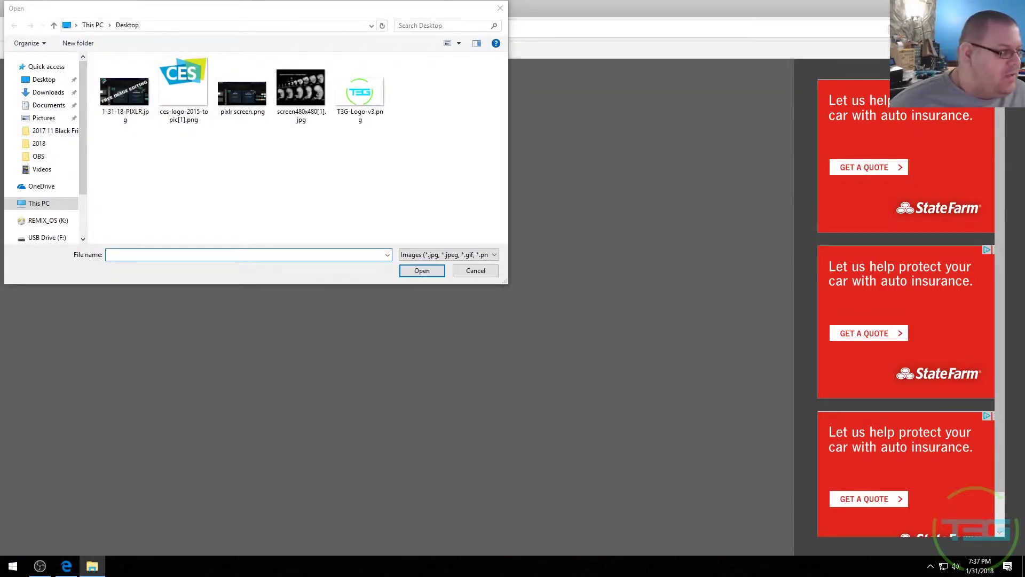
click(43, 80)
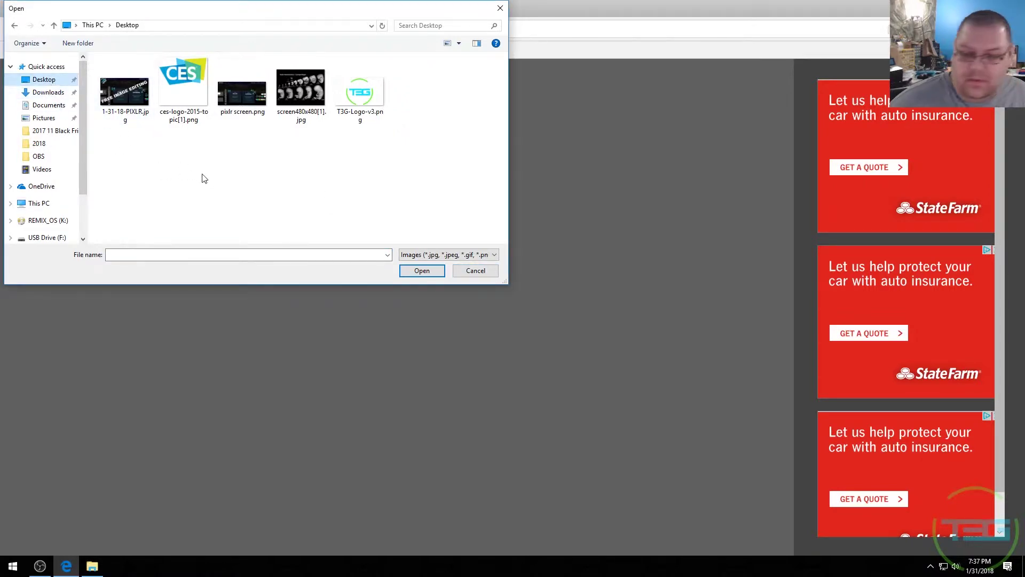
click(49, 93)
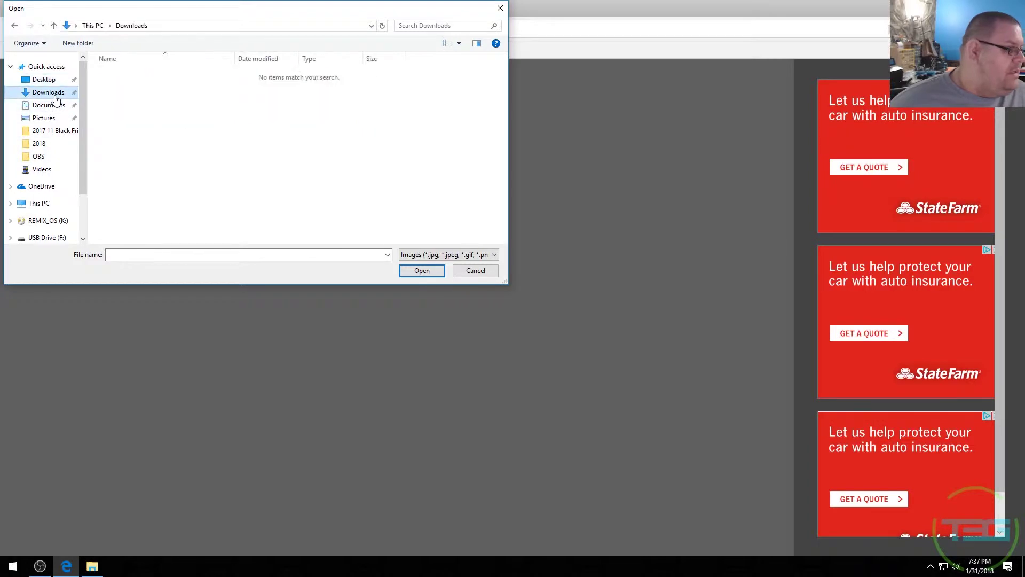
click(46, 119)
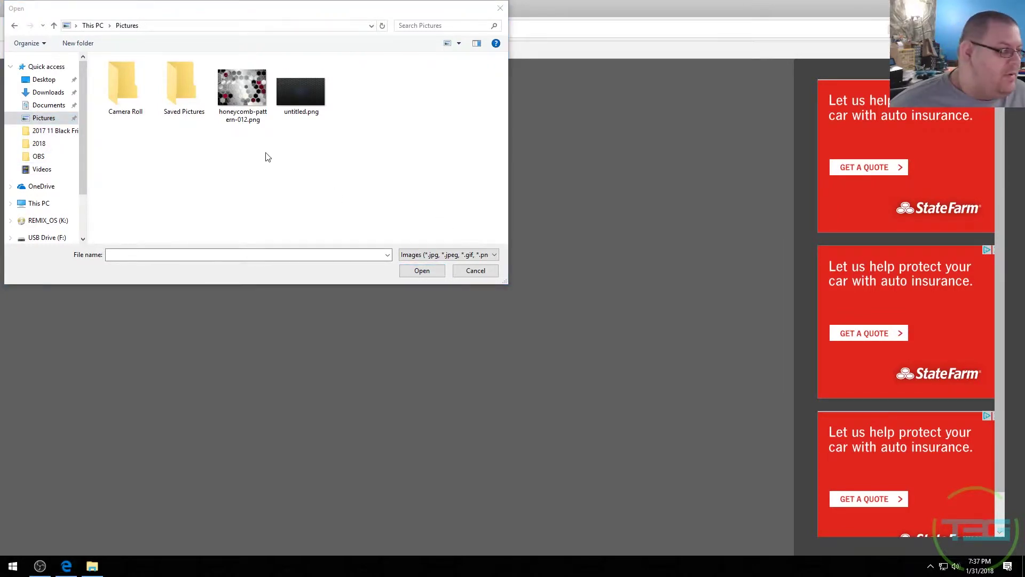
click(44, 79)
double_click(191, 95)
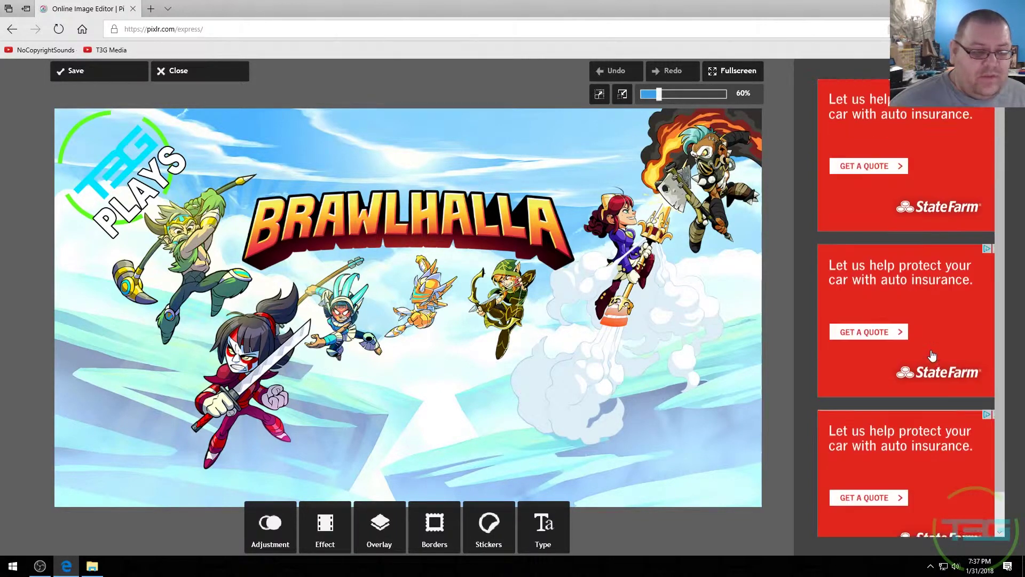
Apply the Round border from the Film set to the image, rotated a quarter turn counter-clockwise.
scroll(931, 355, down, 1)
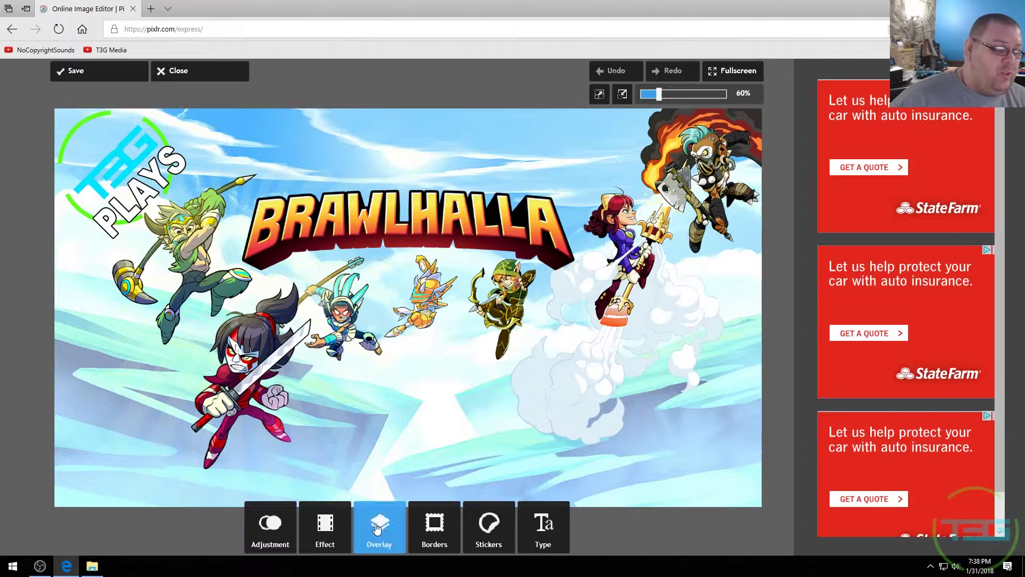
click(433, 527)
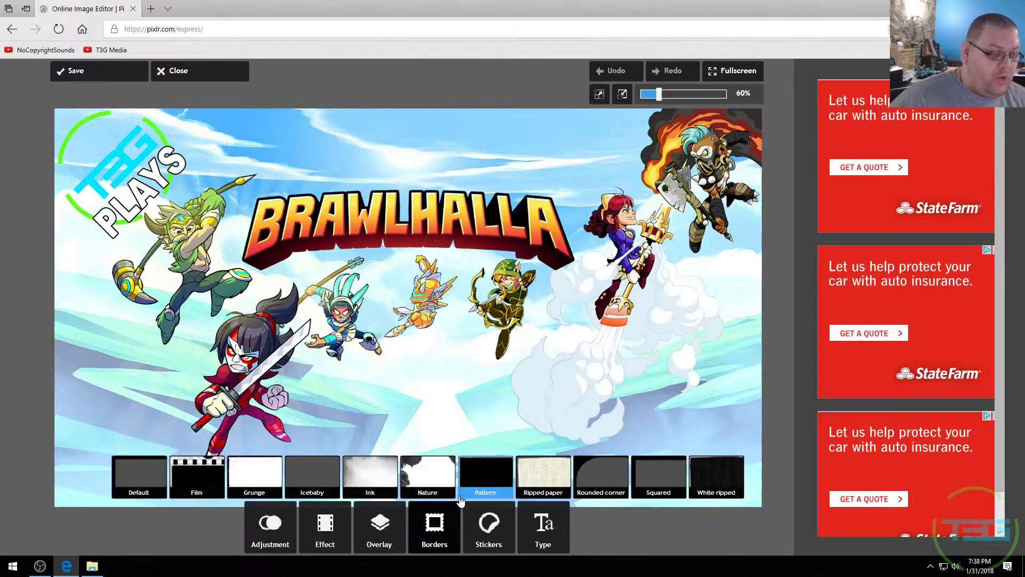
click(204, 490)
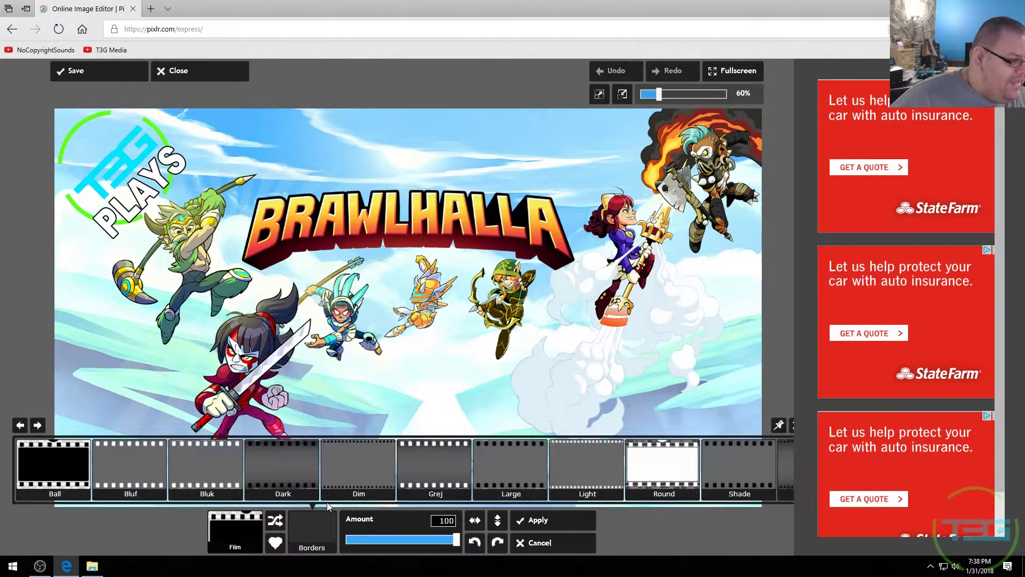
click(646, 462)
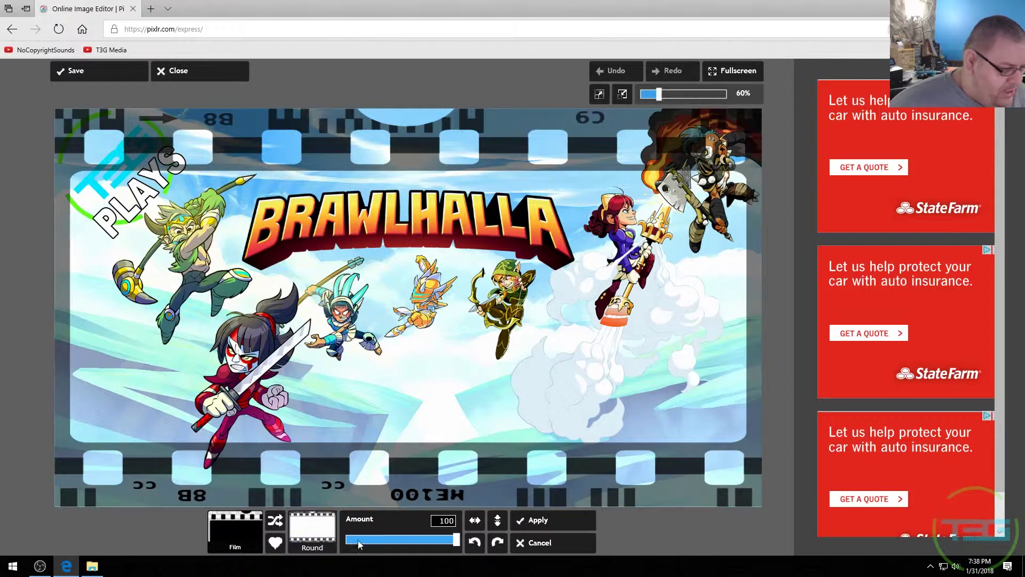
click(475, 543)
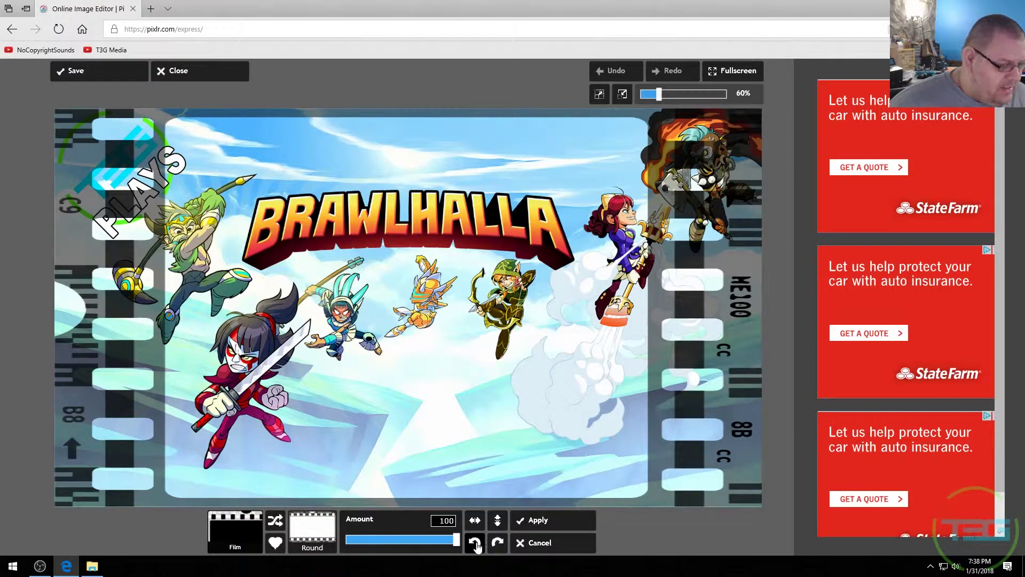
click(529, 519)
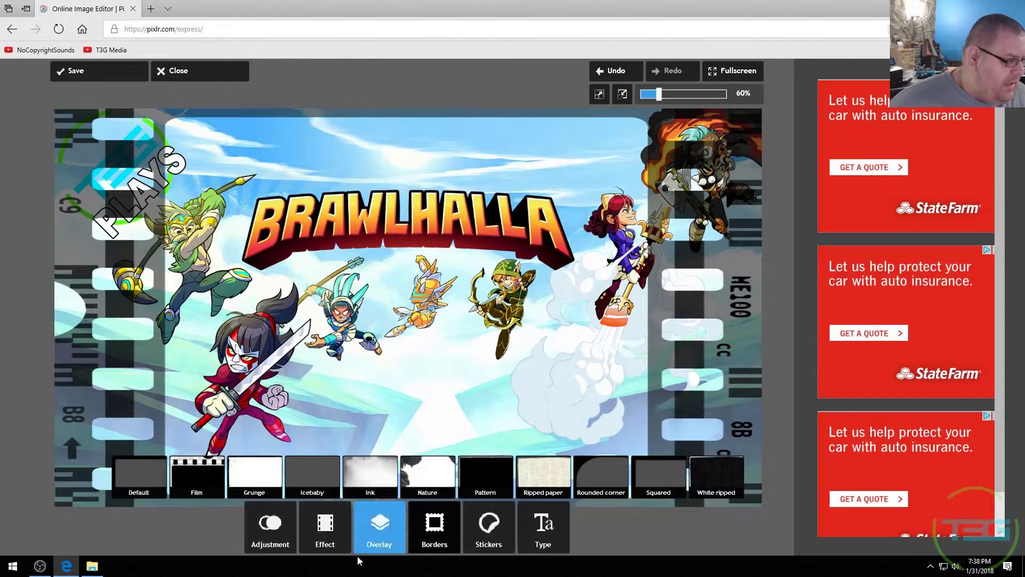
Apply a Contrast adjustment to the image with brightness -12 and contrast 88.
click(270, 527)
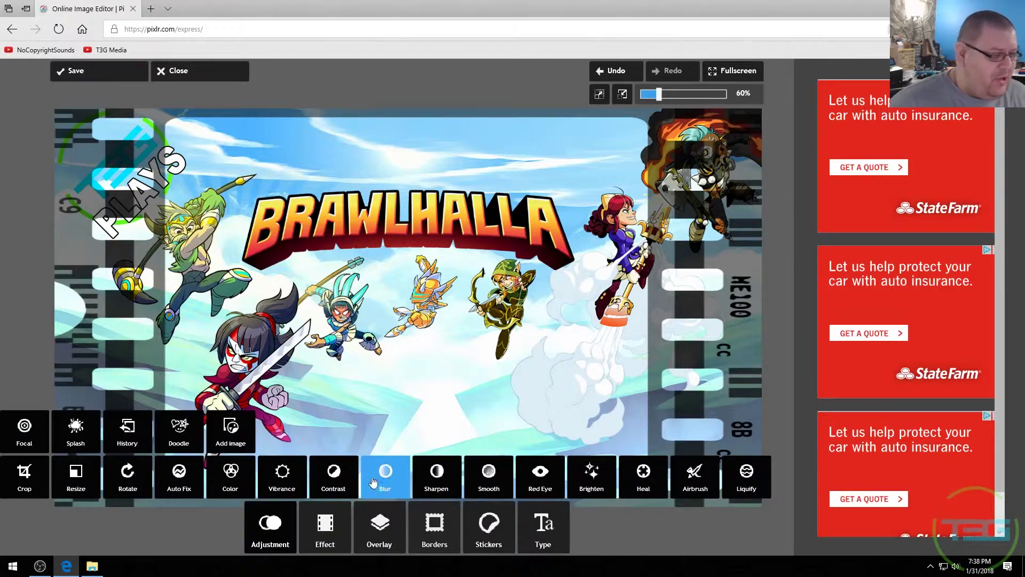
click(345, 476)
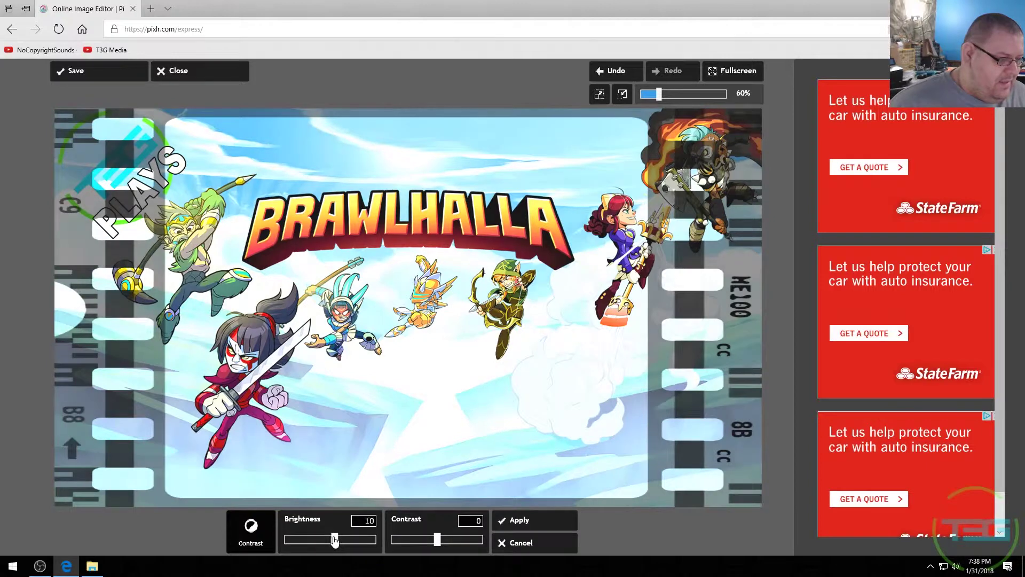
drag(330, 539, 324, 541)
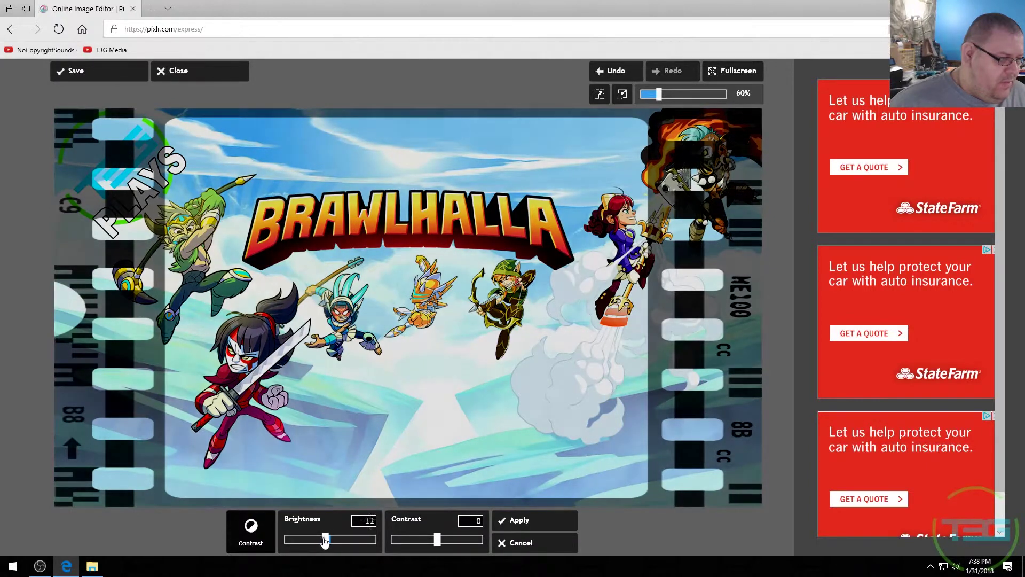
drag(438, 540, 479, 541)
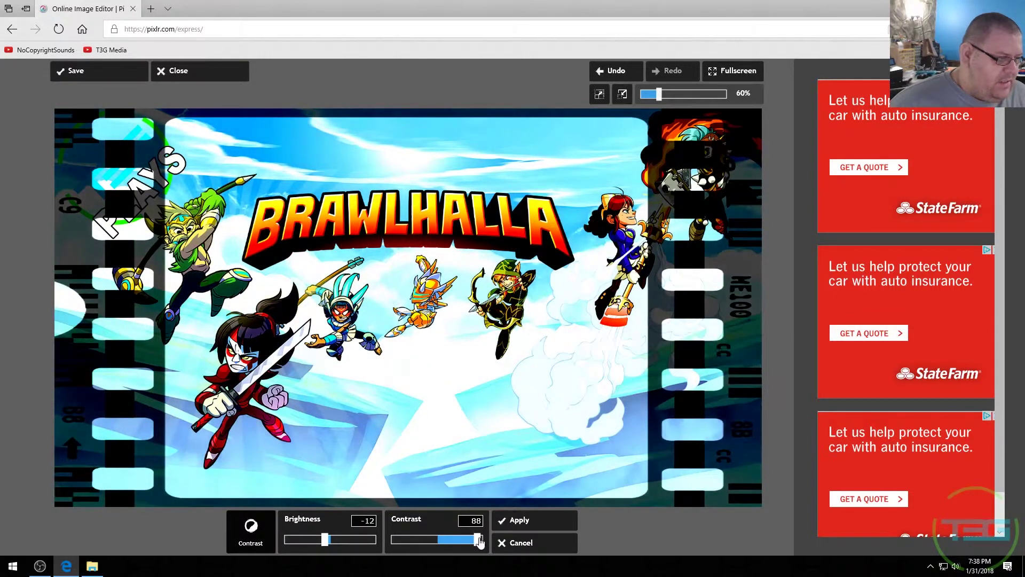
click(516, 522)
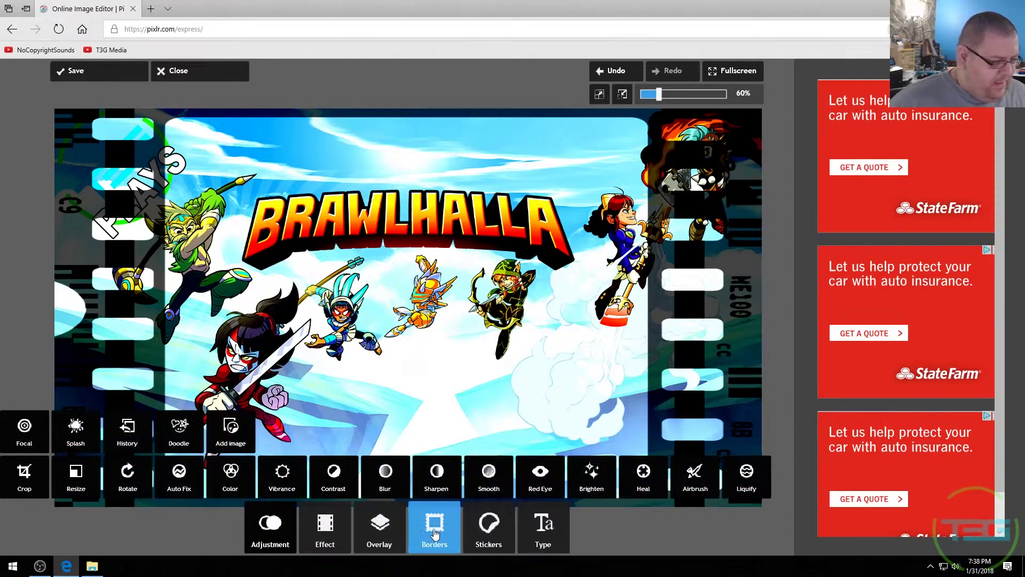
Apply the Darkblossom overlay from the Patterns set to the image at an amount of 100.
click(373, 535)
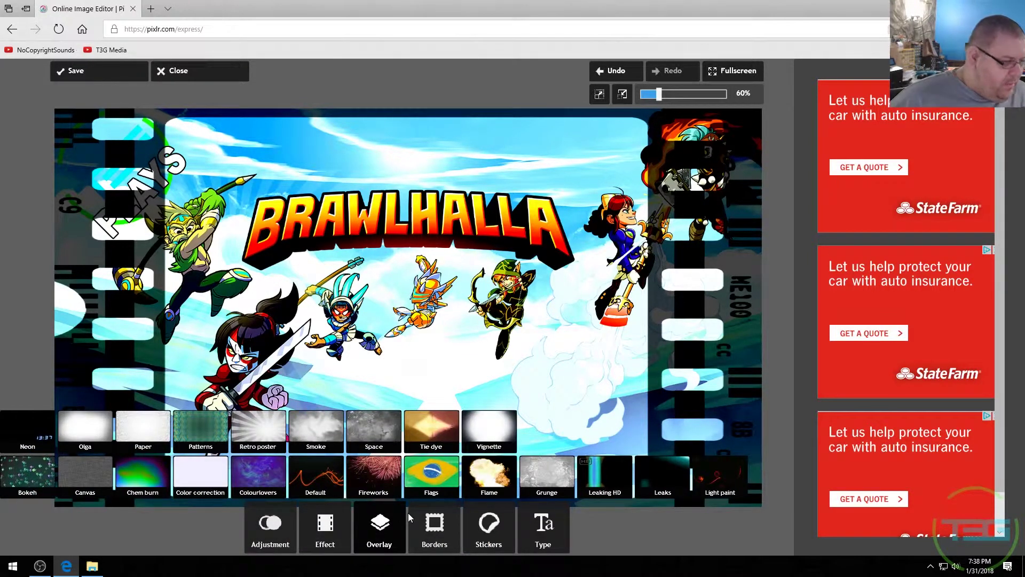
click(194, 445)
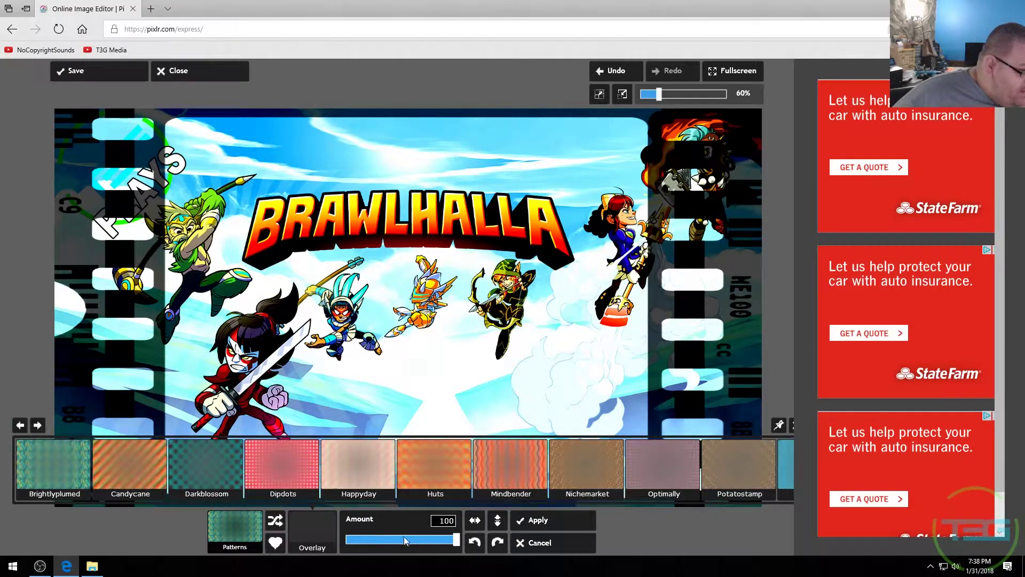
click(216, 487)
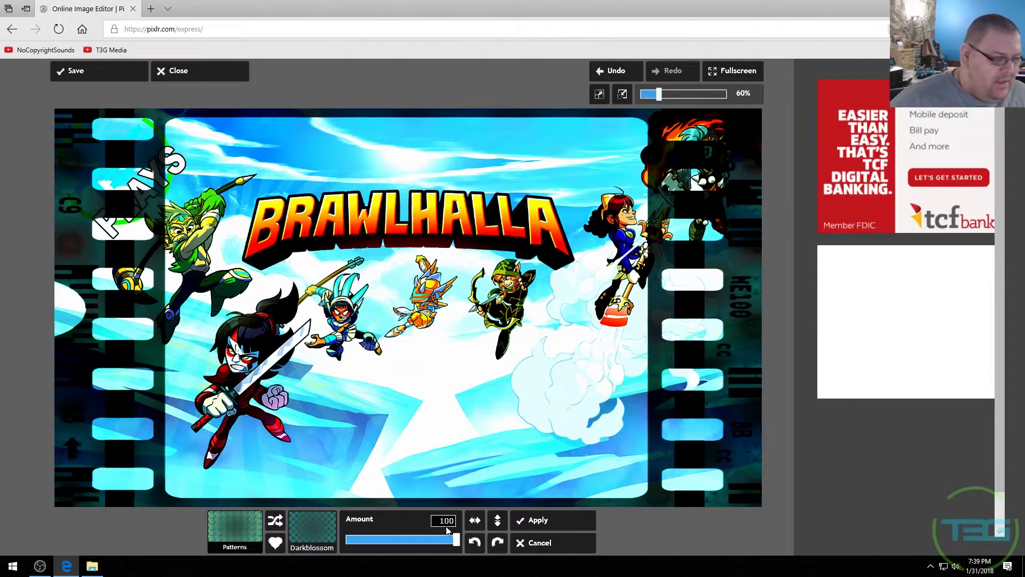
click(582, 527)
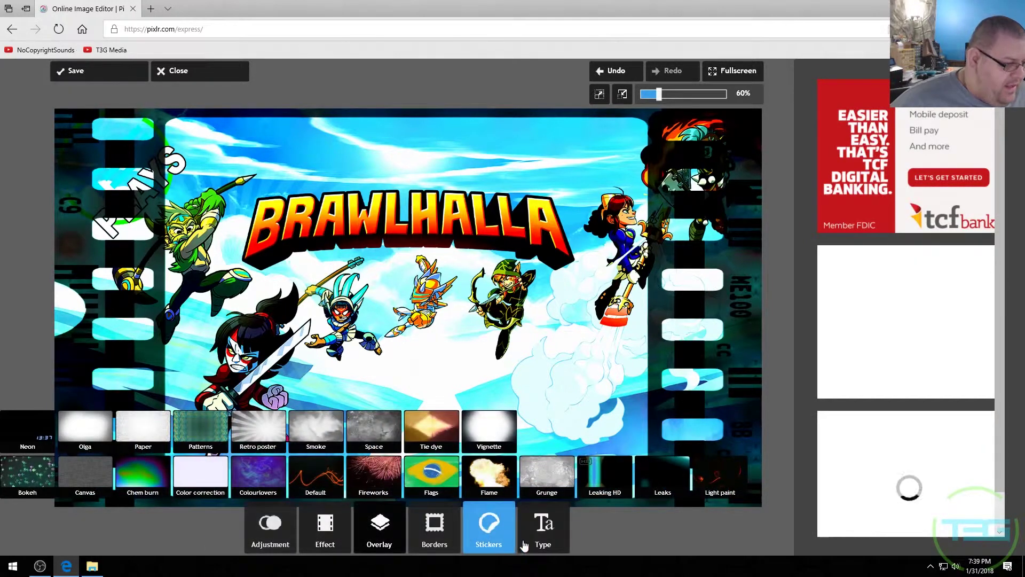
Shuffle through random effects of the Creative set and apply the Yin effect at an amount of 100.
click(330, 537)
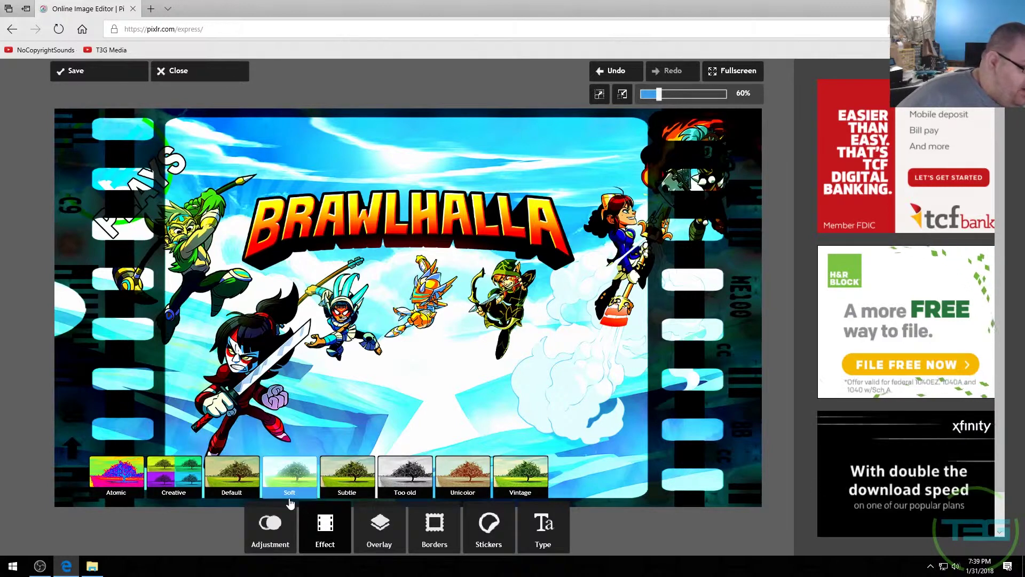
click(162, 484)
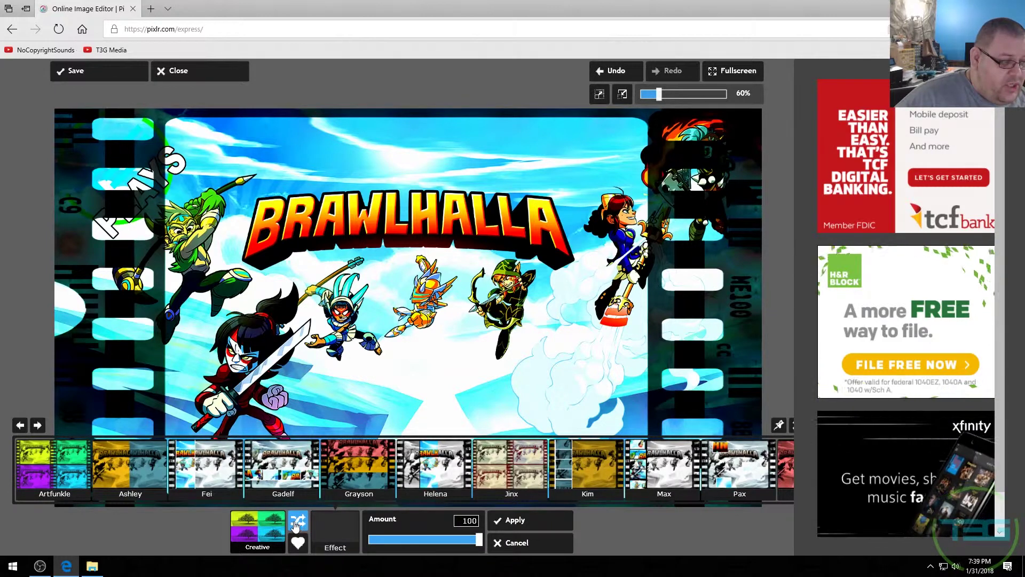
click(296, 527)
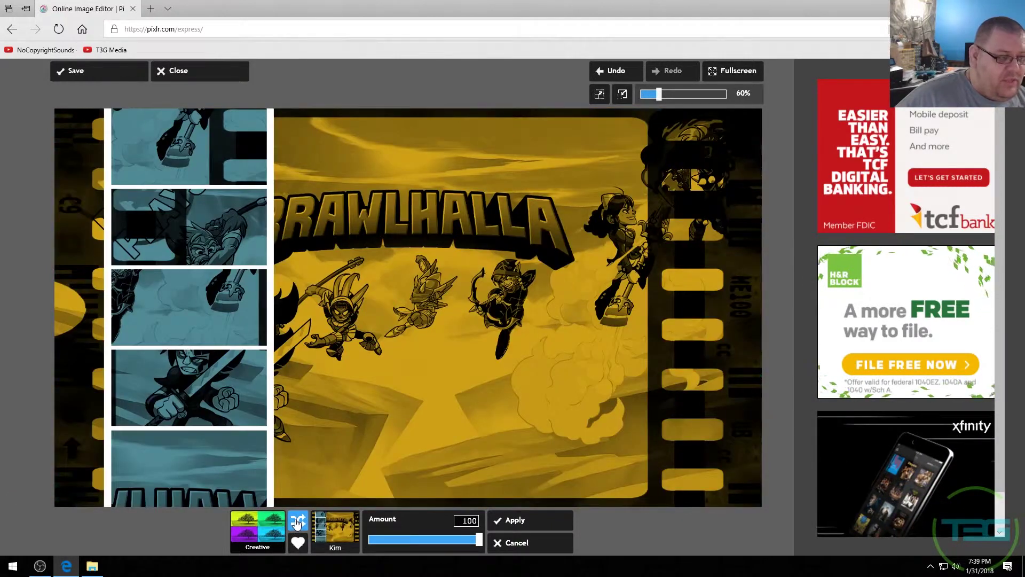
click(297, 525)
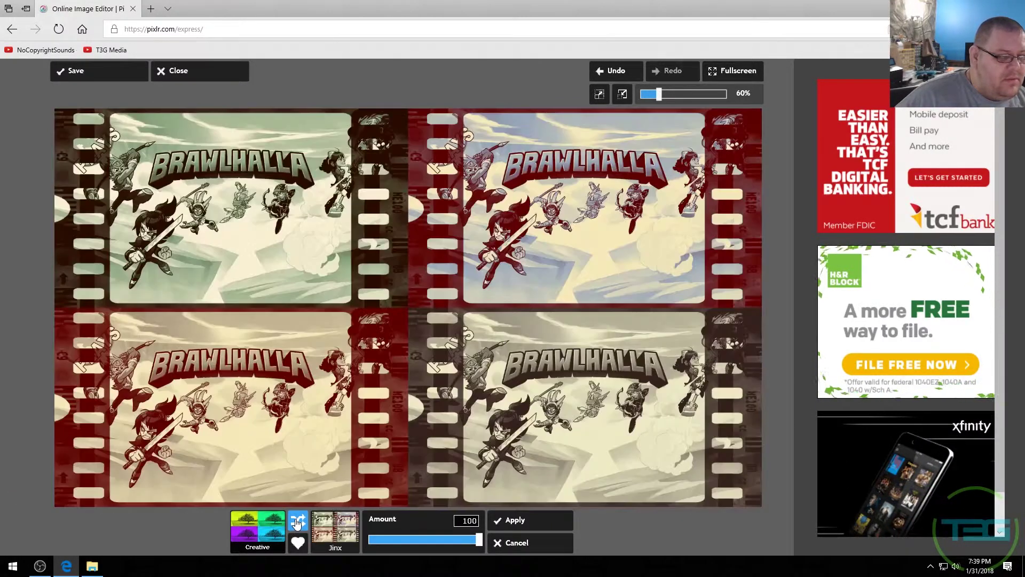
click(297, 524)
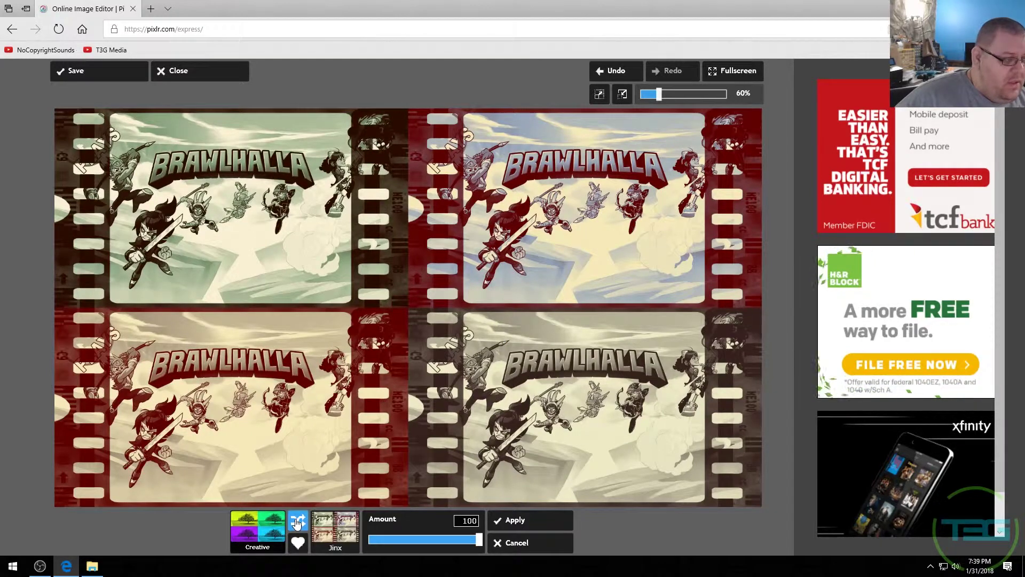
click(297, 523)
click(297, 523)
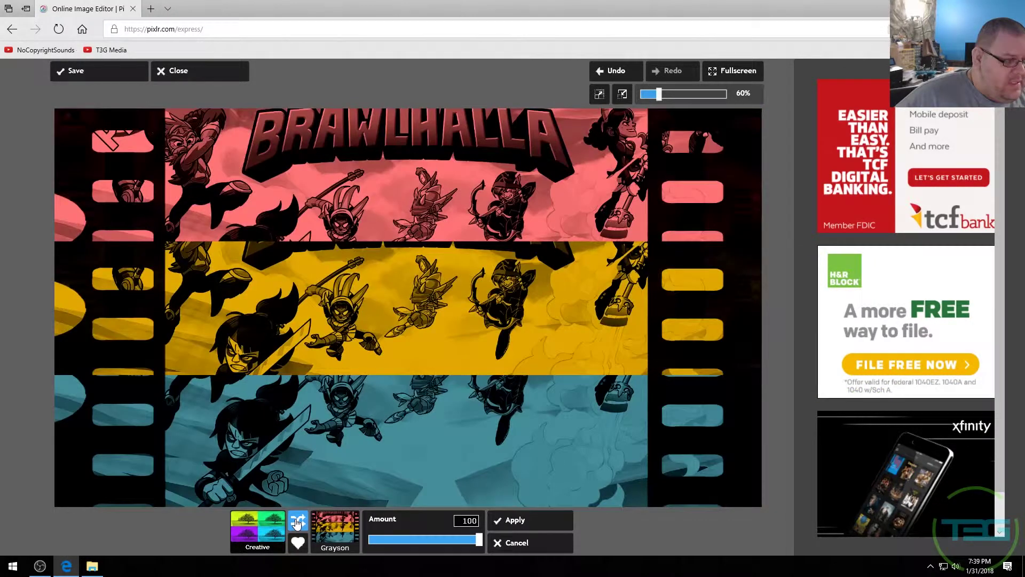
click(297, 524)
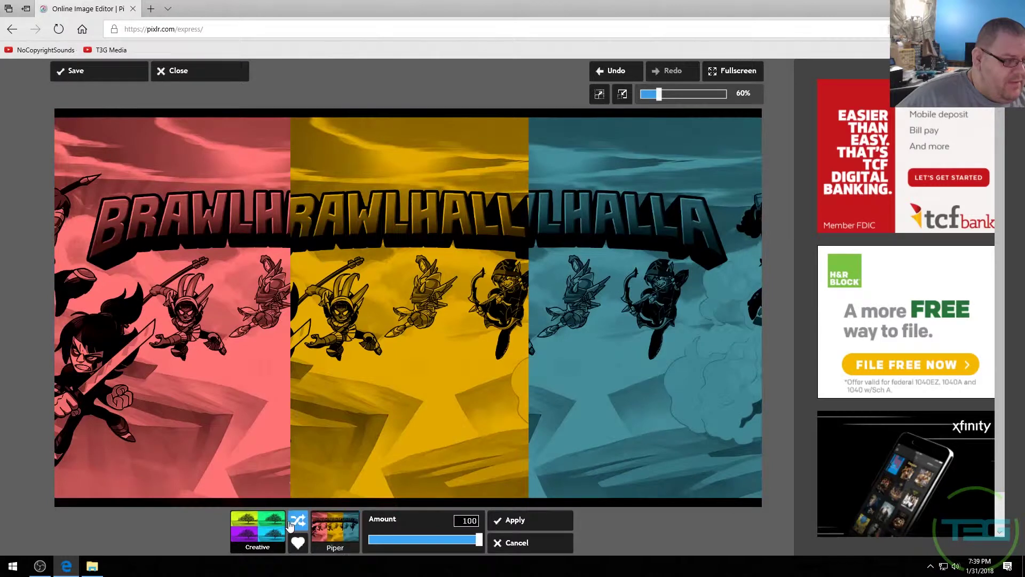
click(293, 524)
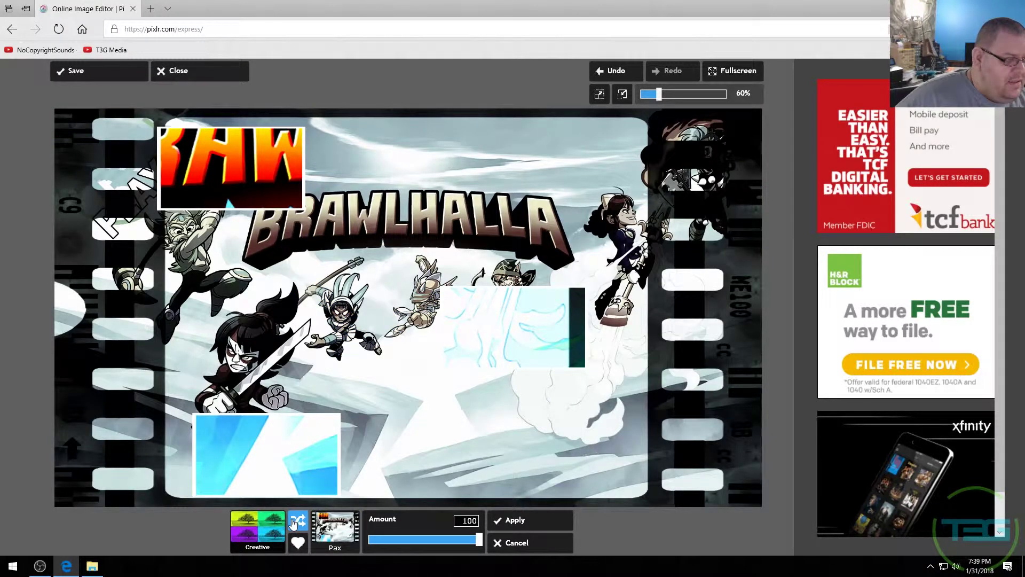
click(297, 522)
click(297, 522)
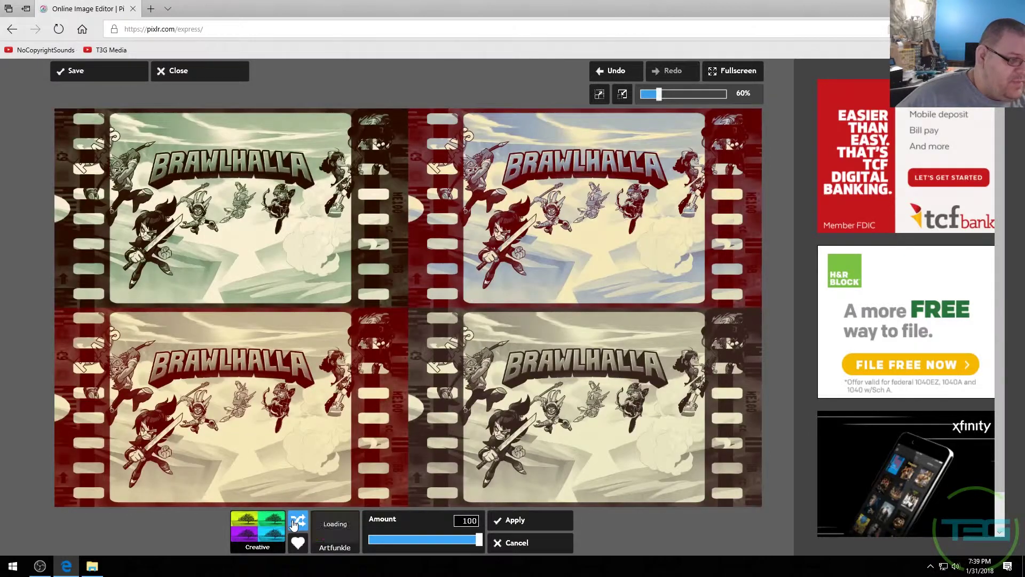
click(294, 523)
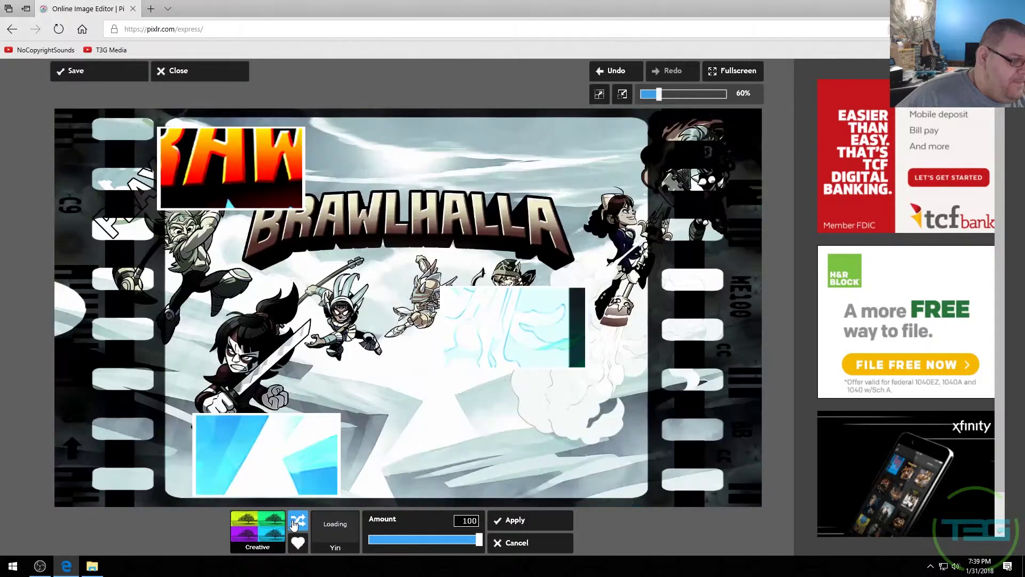
click(297, 522)
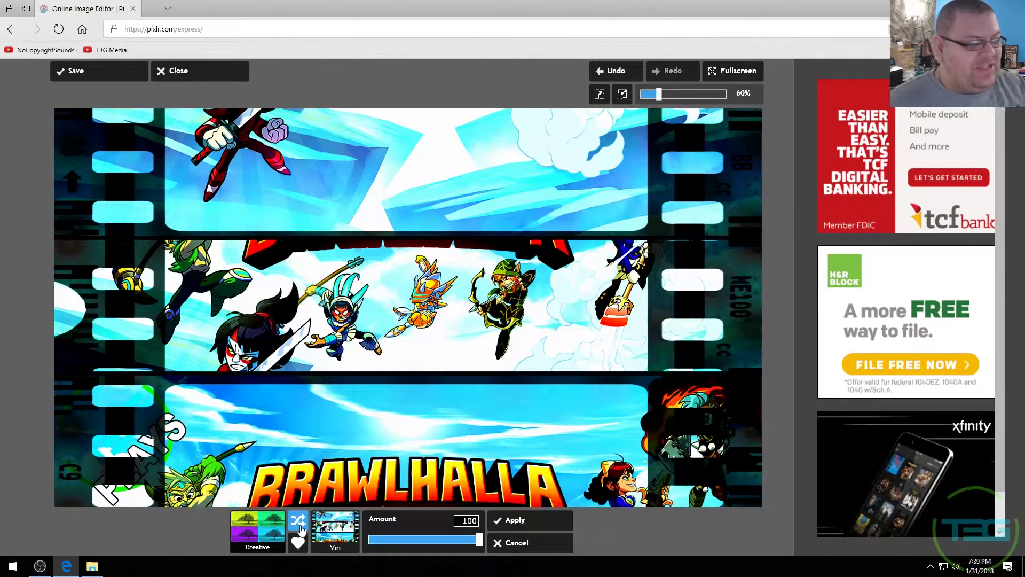
click(492, 525)
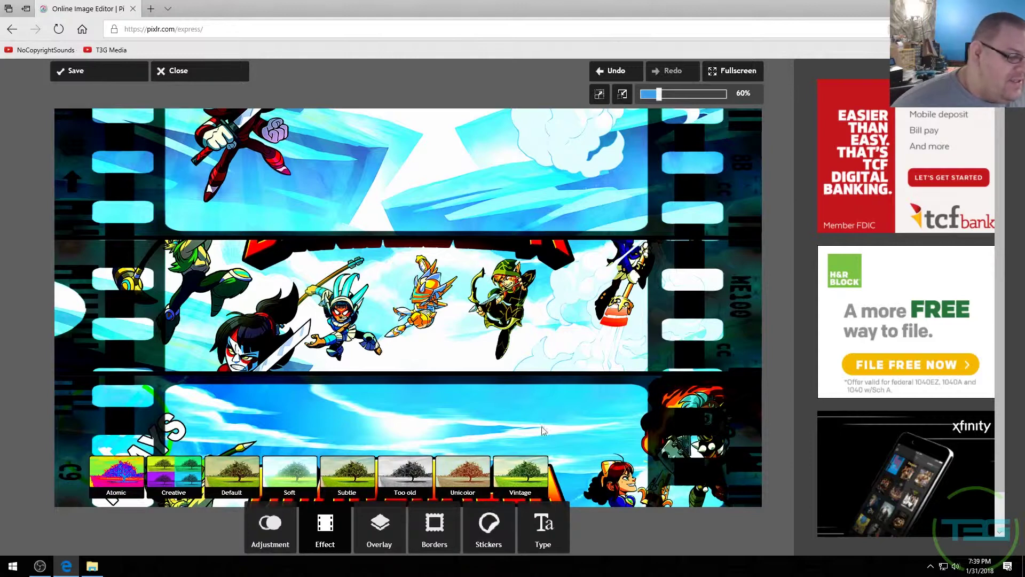
Save the image to the Desktop as a JPG at quality 100, editing the end of the suggested Brawlhalla file name.
click(546, 526)
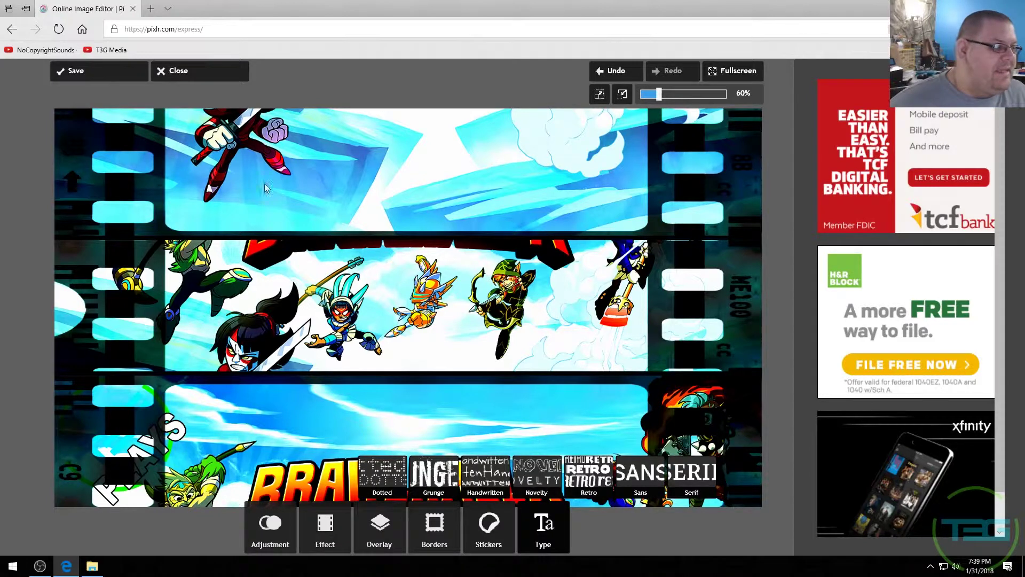
click(86, 73)
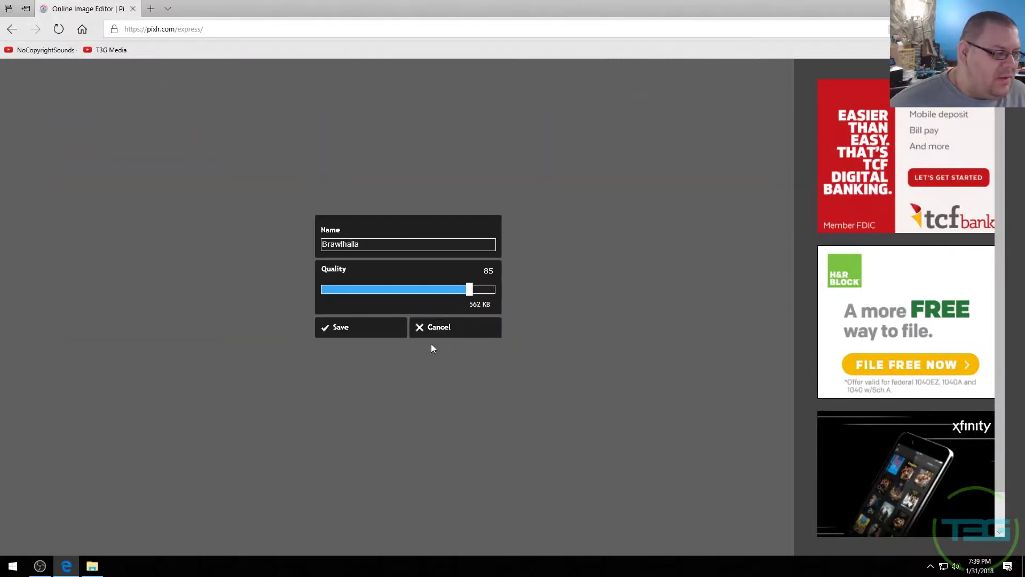
drag(433, 294, 560, 299)
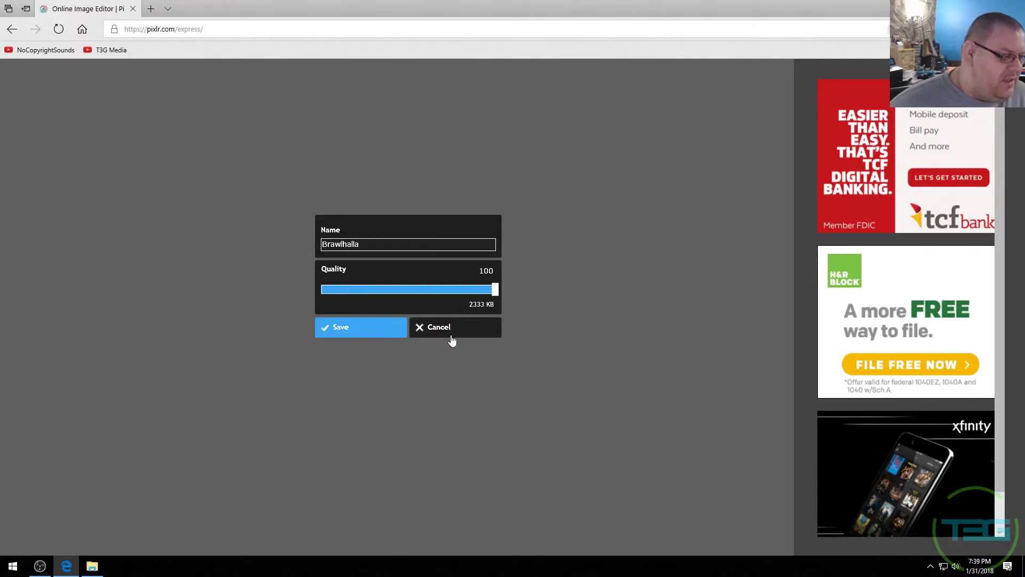
click(352, 327)
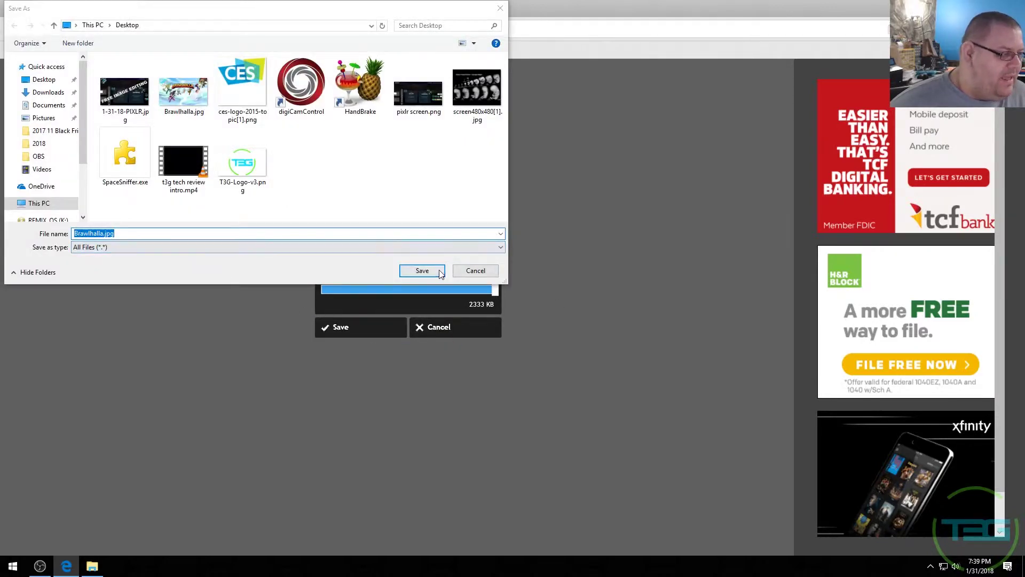
click(166, 234)
key(Left)
key(Left)
key(Left)
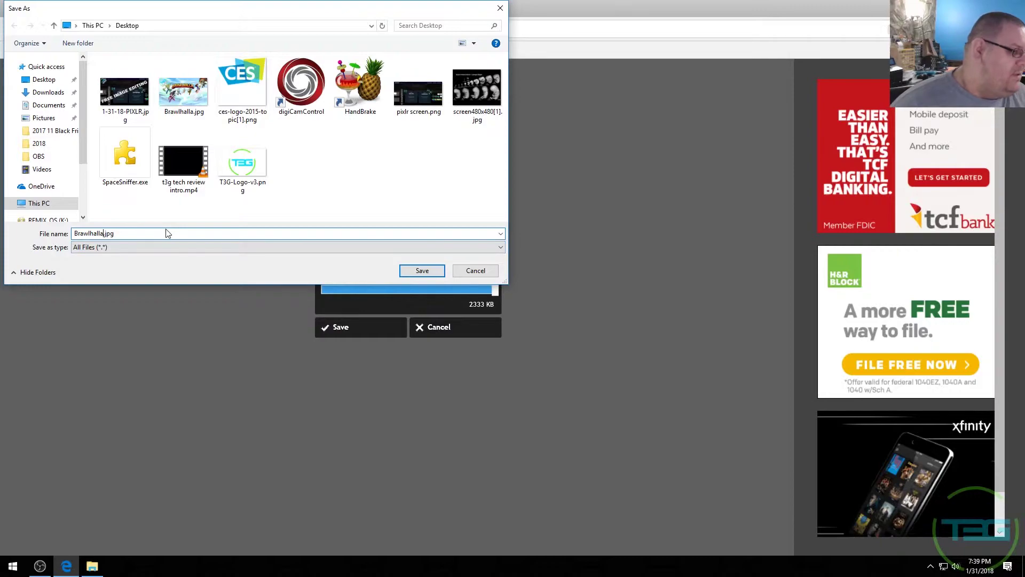
key(Return)
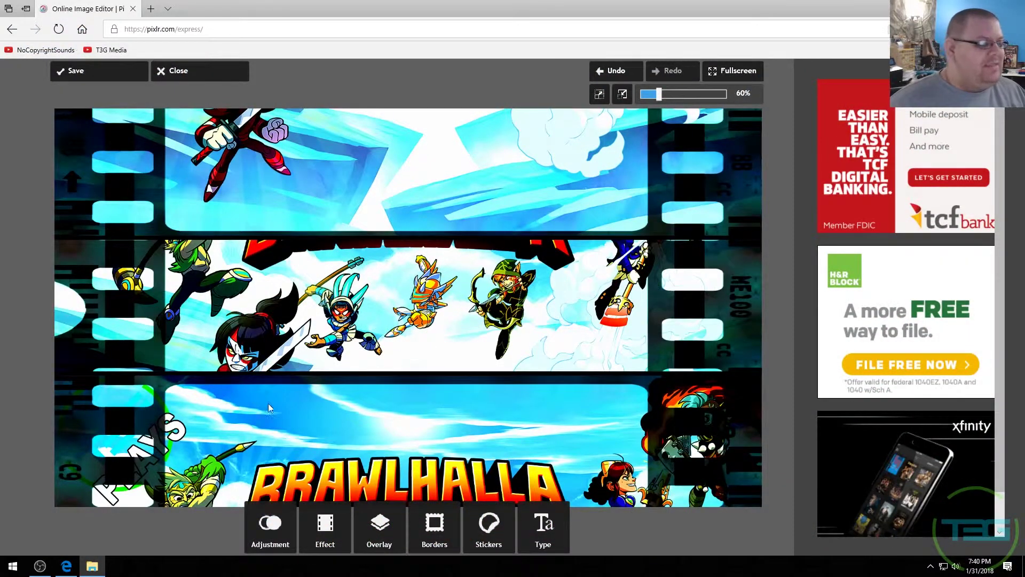
Close the image and view the available grid layouts for a new collage, leaving Pixlr Express without building one.
click(203, 70)
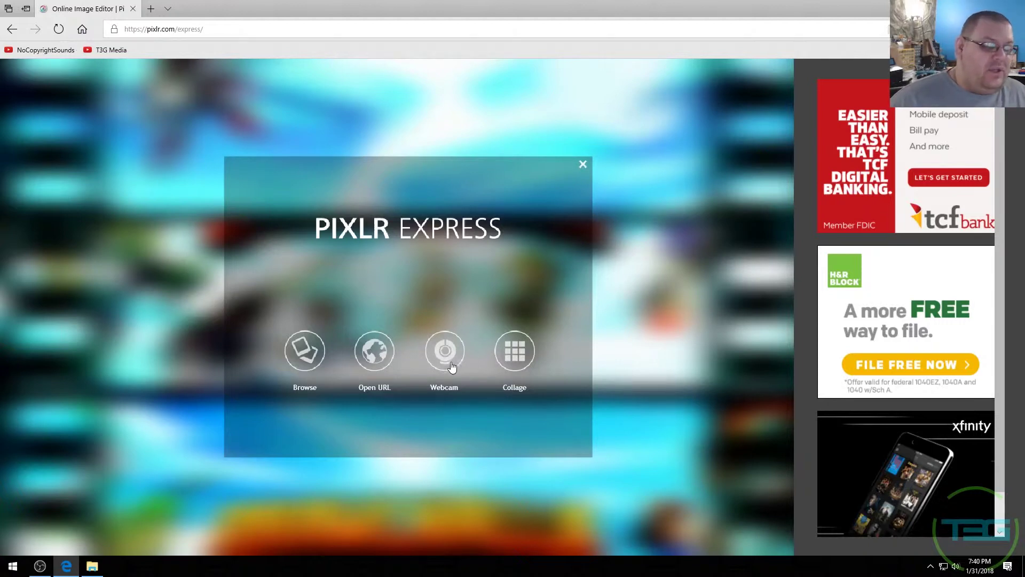
click(514, 353)
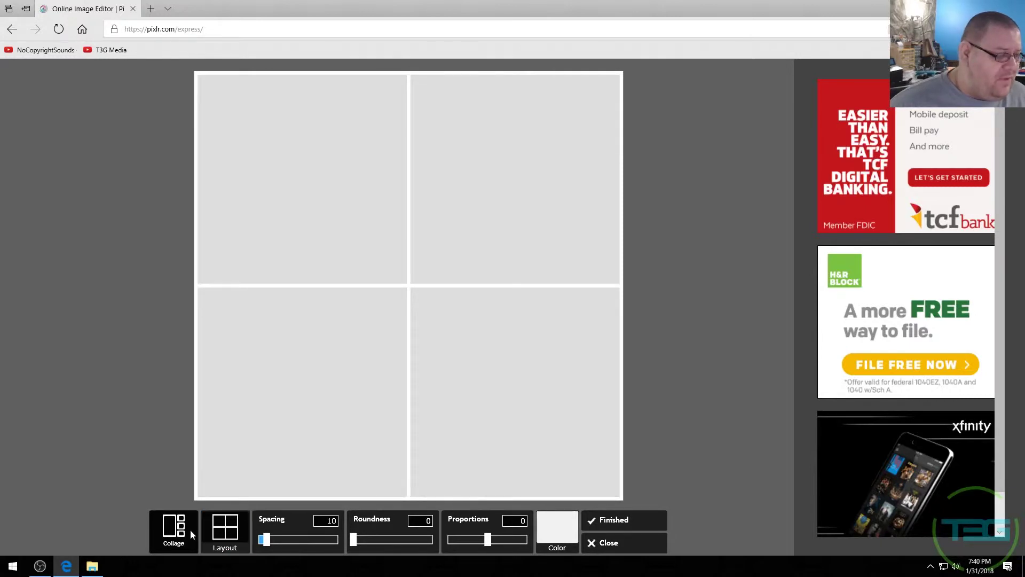
click(225, 529)
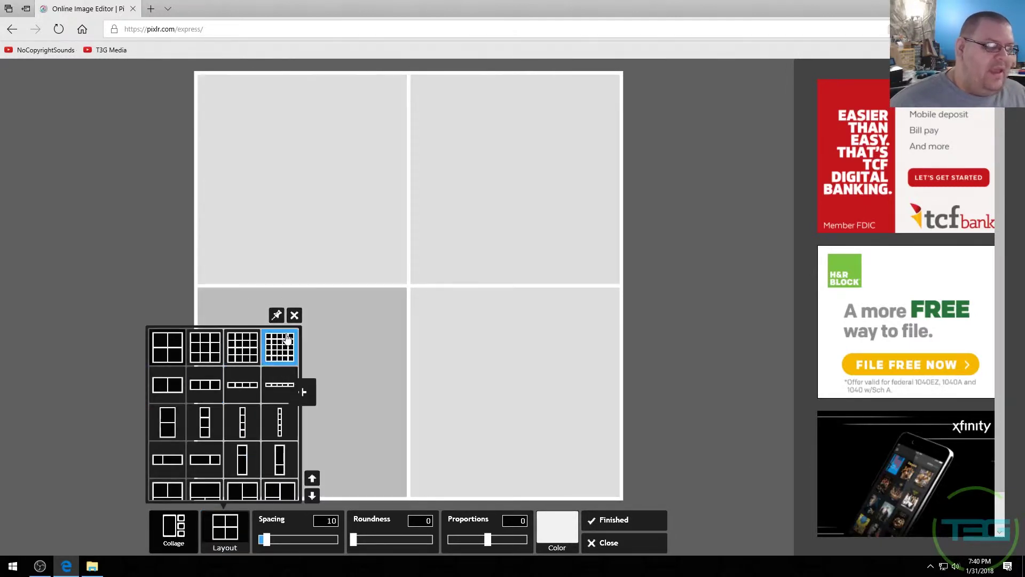
click(295, 315)
click(12, 29)
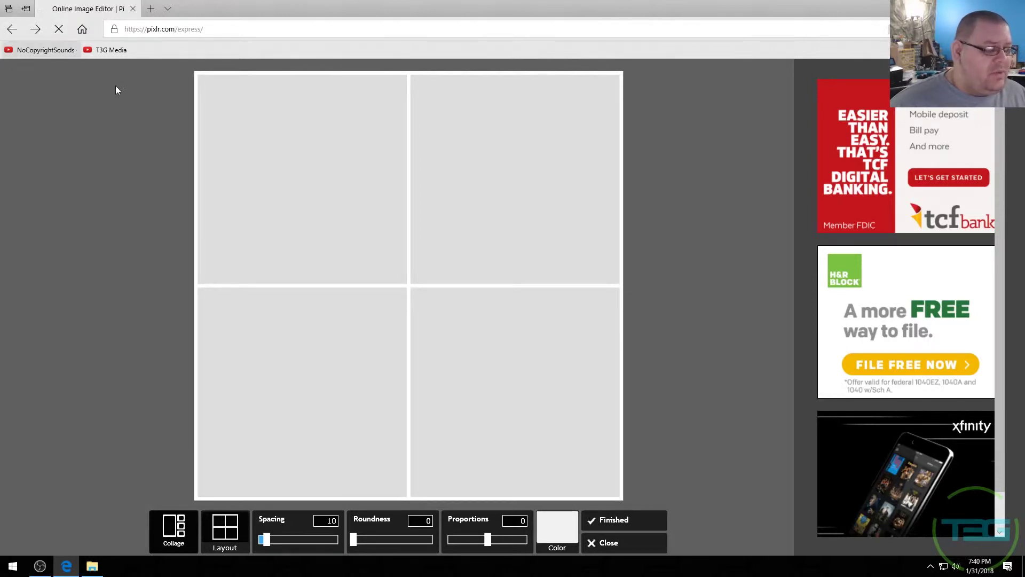